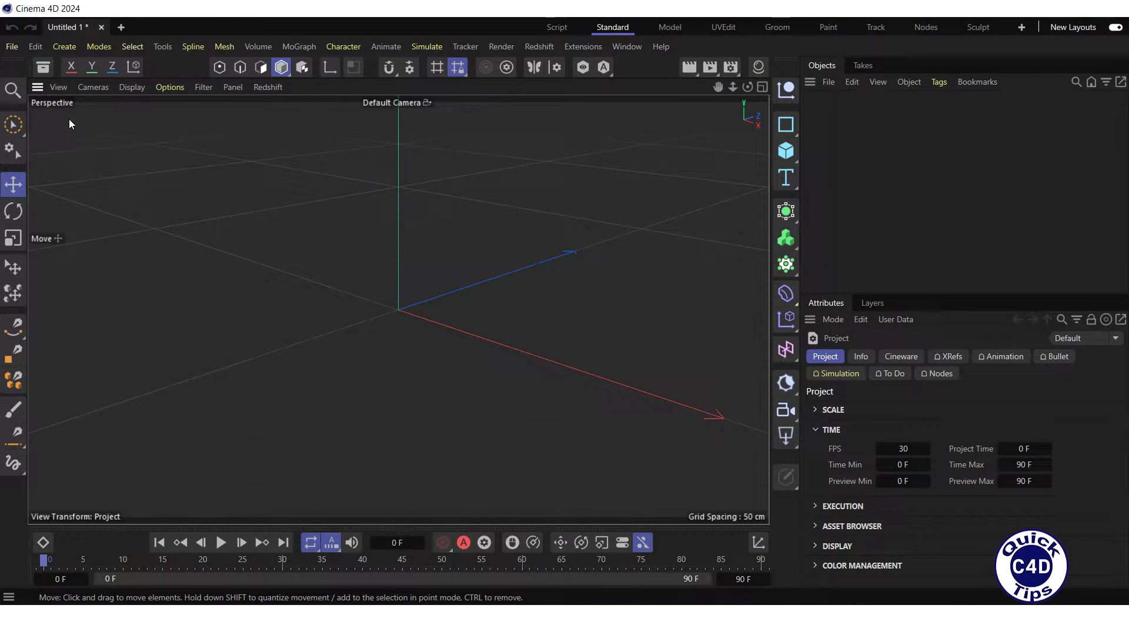
# - Drag Toy Plane 01 from the Asset Browser's Models > Toys category into the viewport
pyautogui.click(43, 67)
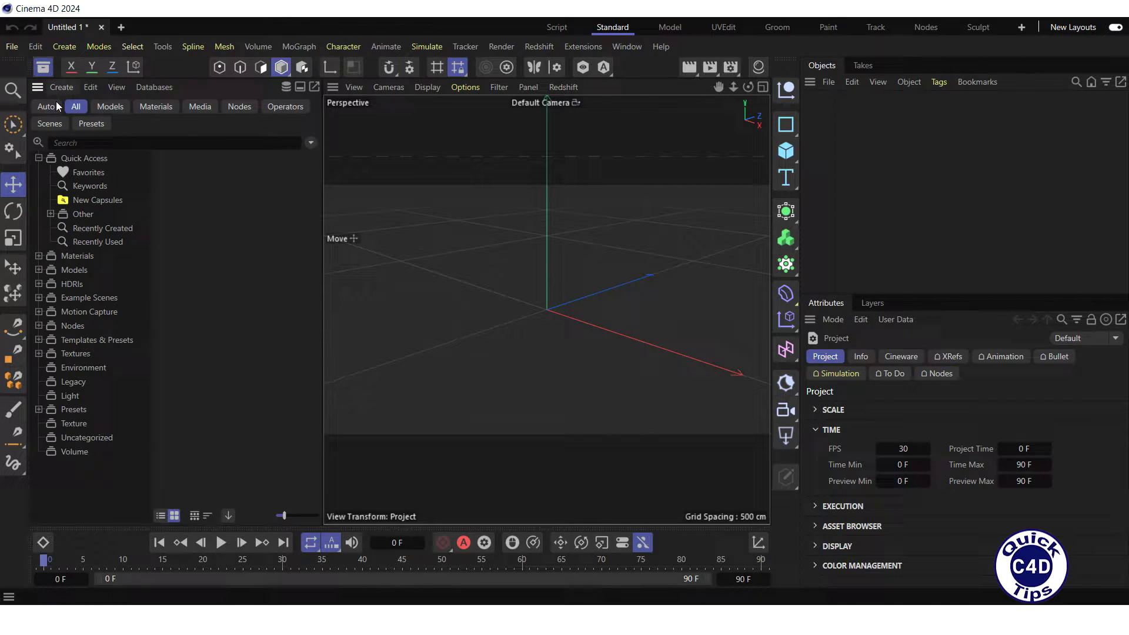
pyautogui.click(39, 270)
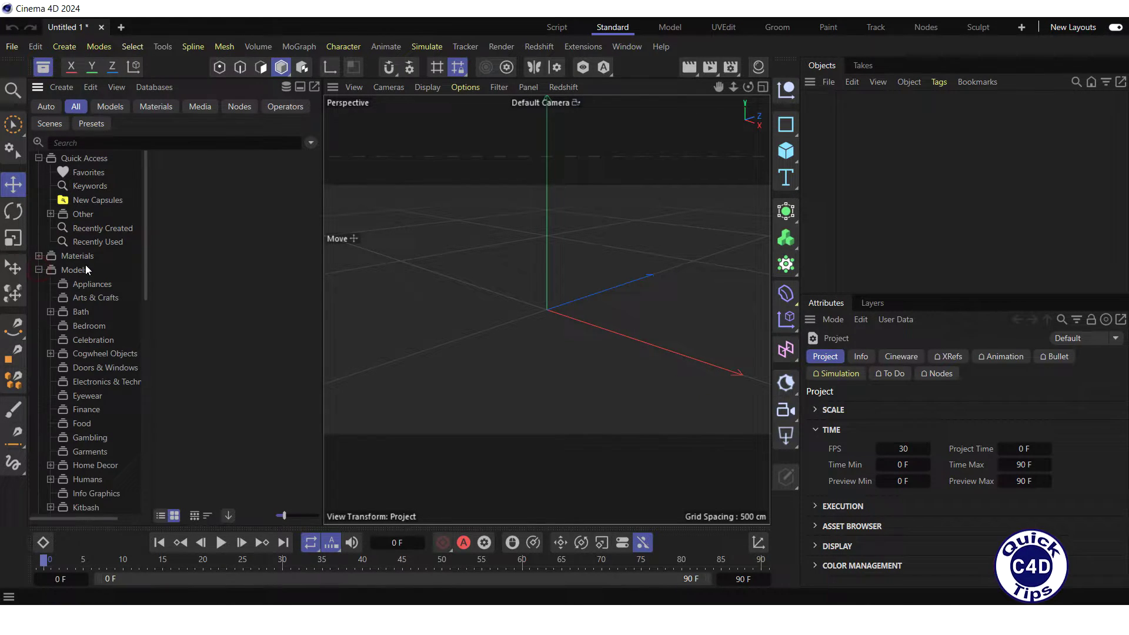
pyautogui.moveTo(144, 272); pyautogui.dragTo(154, 453)
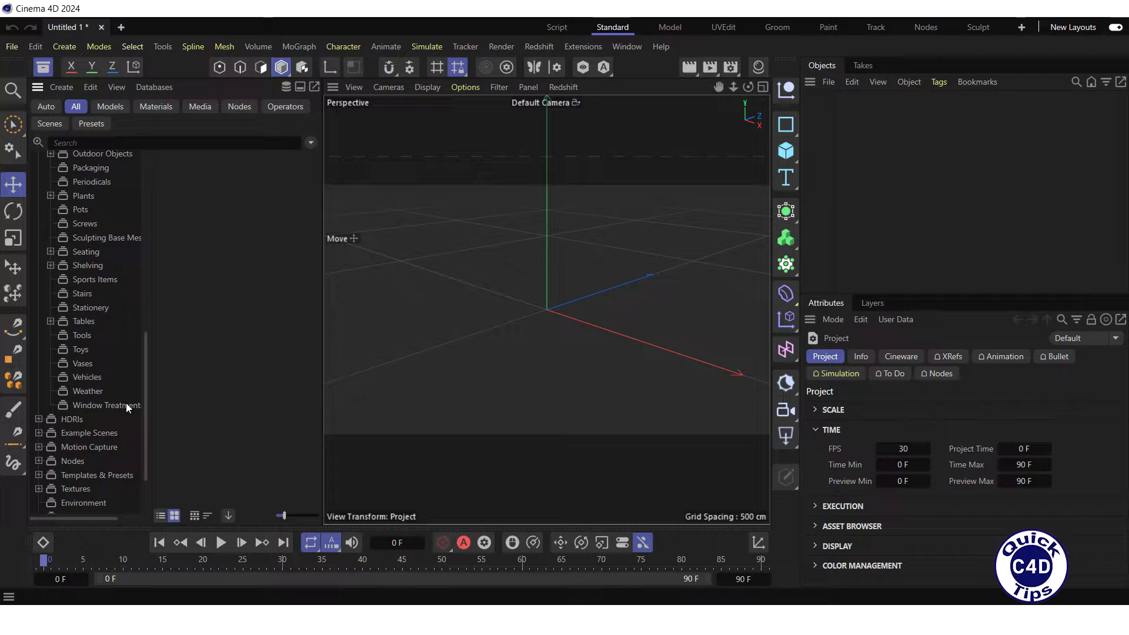
pyautogui.click(81, 350)
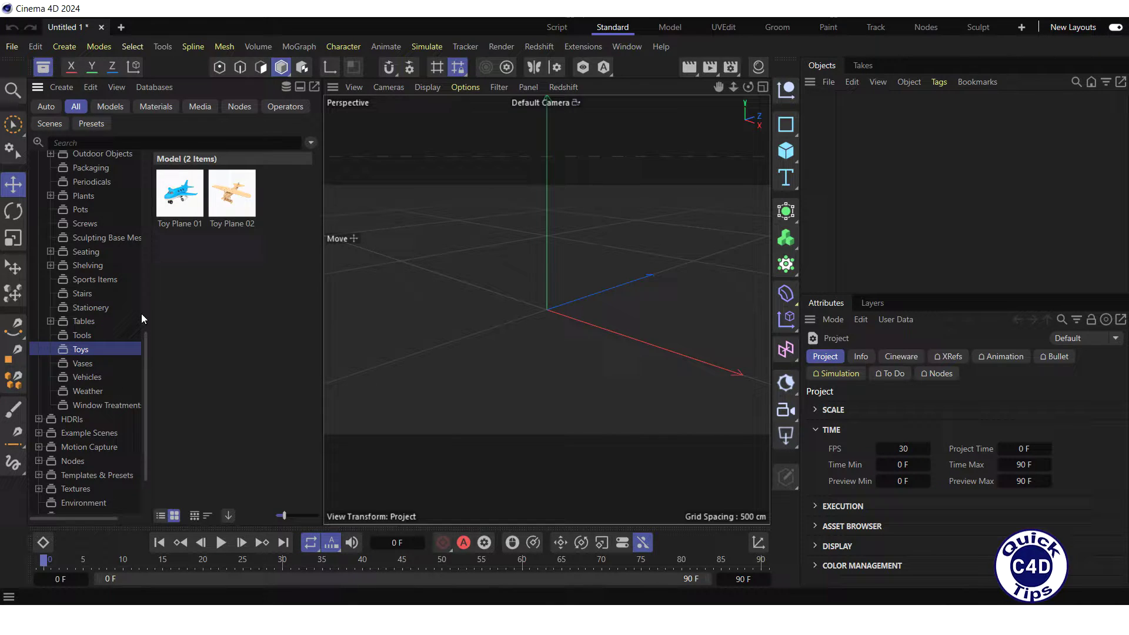
pyautogui.moveTo(182, 204); pyautogui.dragTo(534, 326)
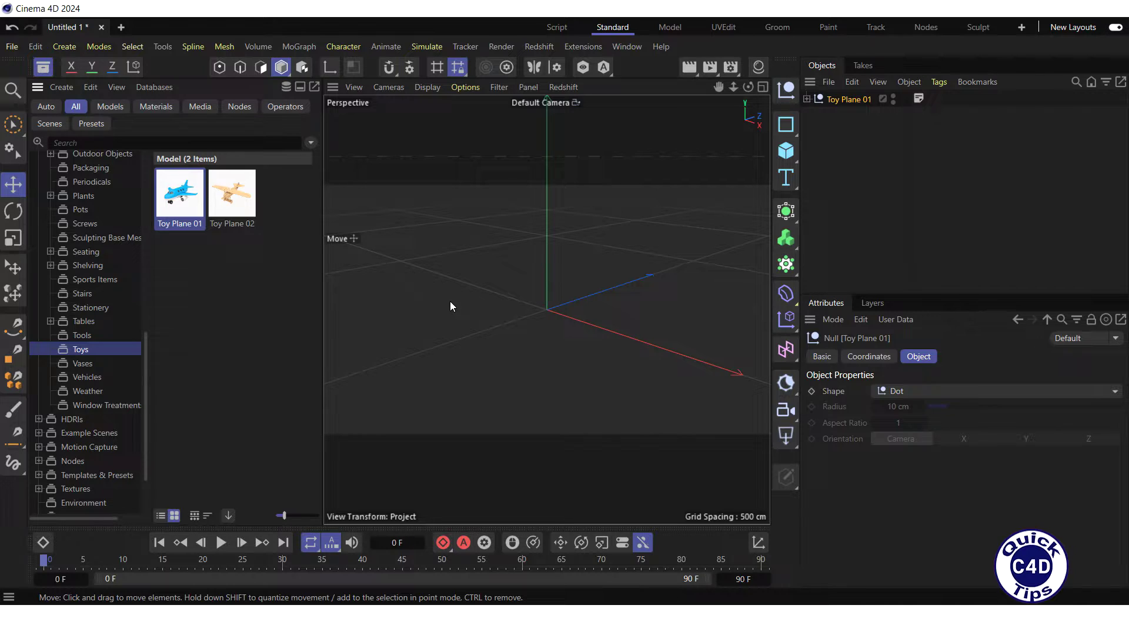
# - Scale the toy plane up to about 230% with the Scale tool
pyautogui.click(44, 67)
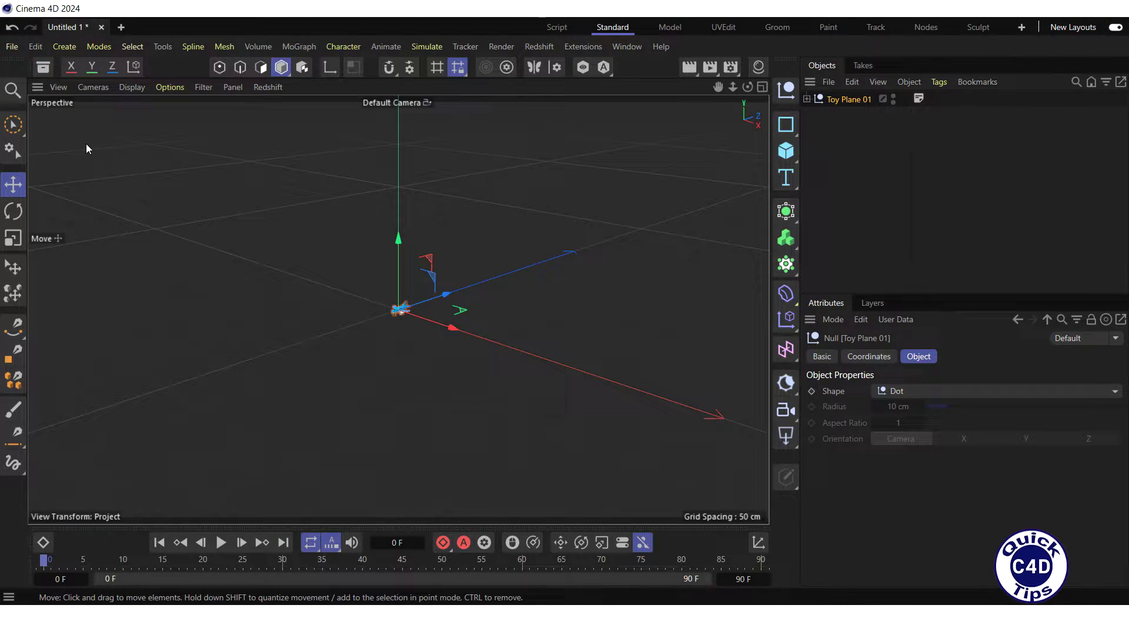
pyautogui.click(13, 238)
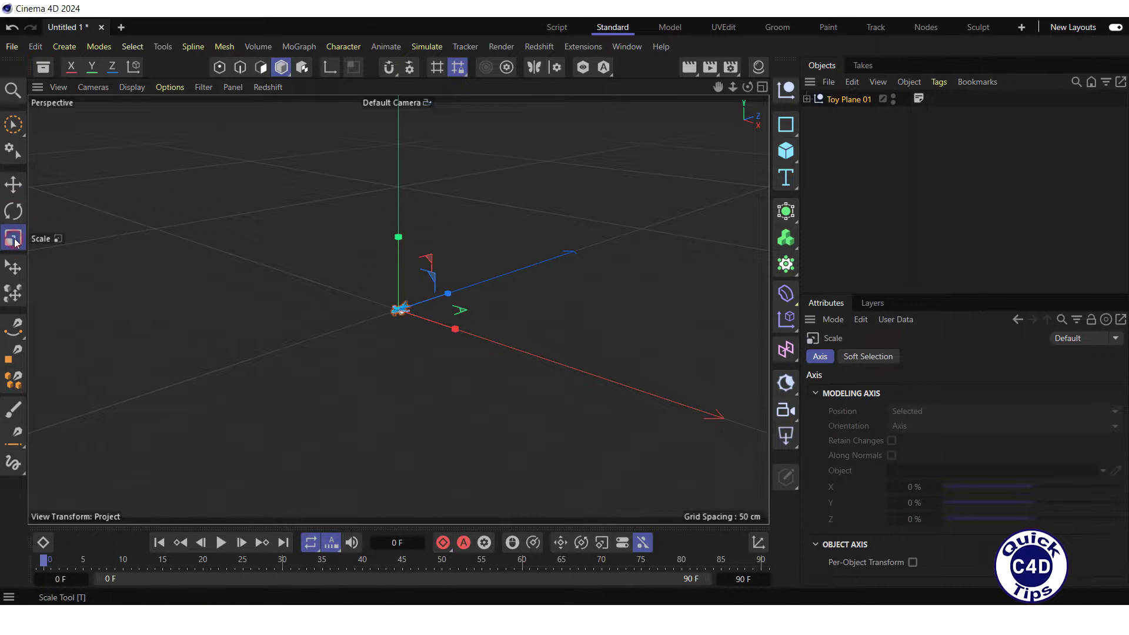
pyautogui.moveTo(533, 301); pyautogui.dragTo(838, 301)
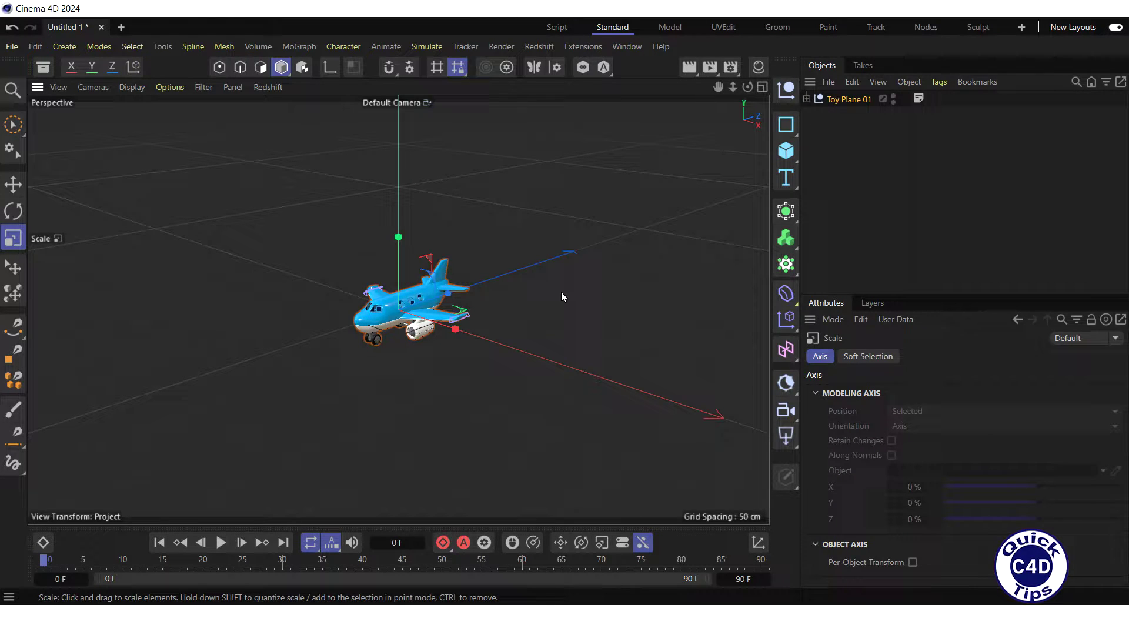
# - Set the plane's R.H heading to 180° in the Coordinates tab
pyautogui.click(838, 100)
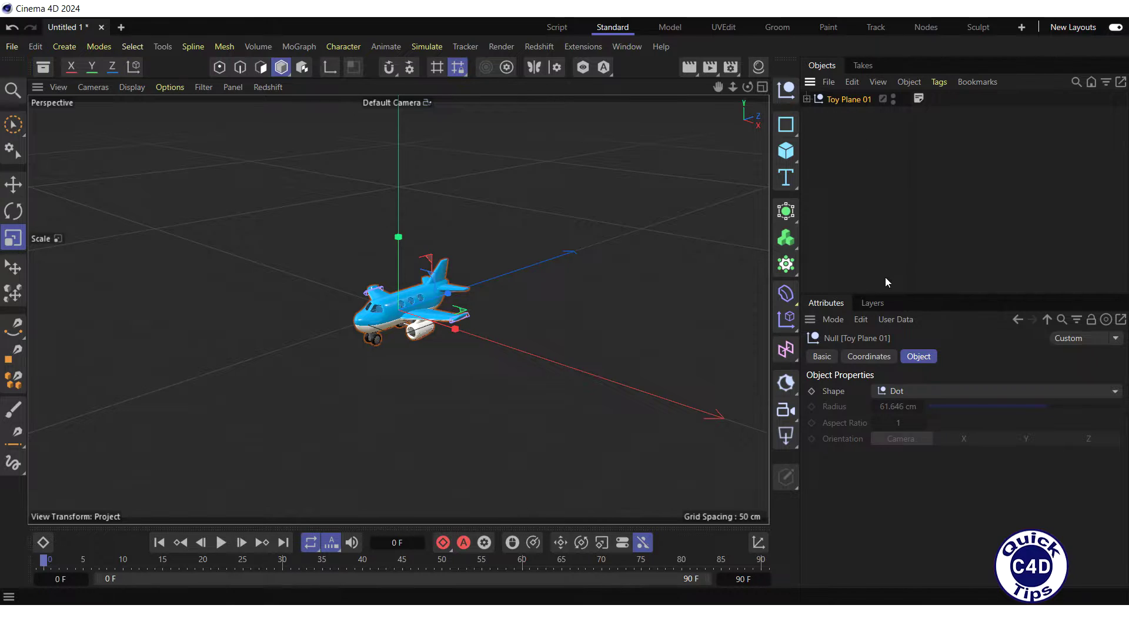
pyautogui.click(869, 356)
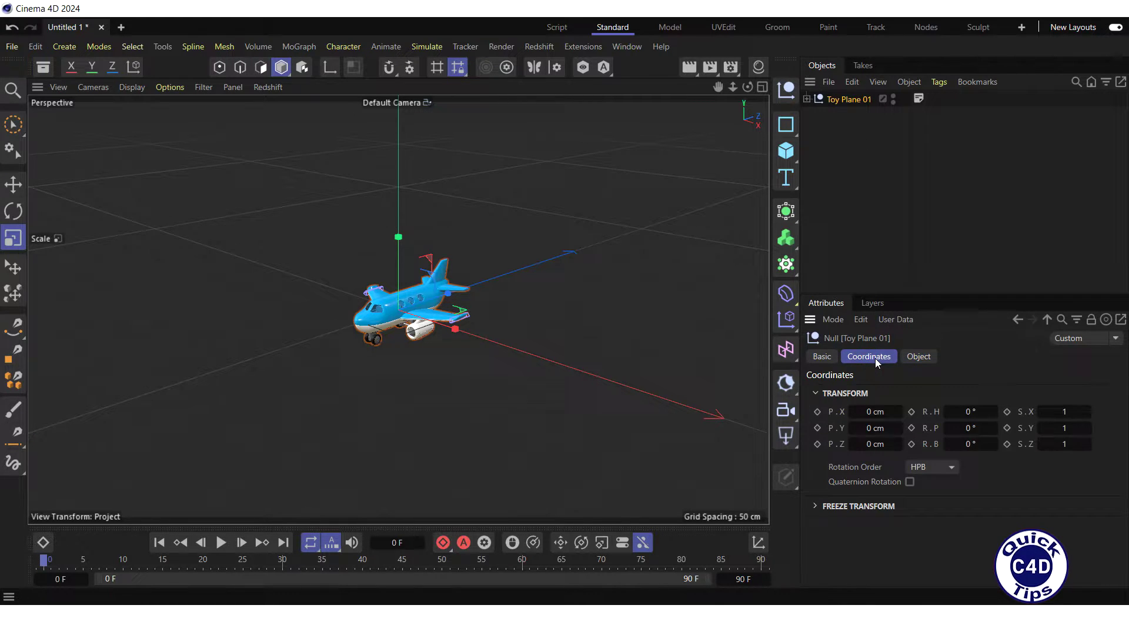
pyautogui.click(970, 411)
pyautogui.write('180')
pyautogui.press('Return')
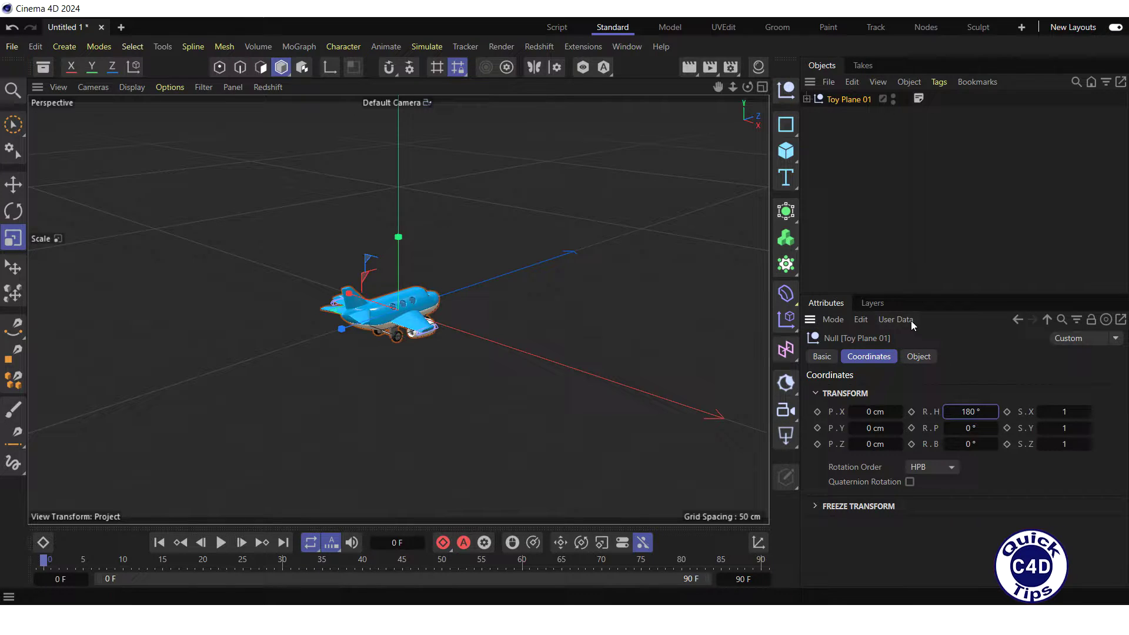
# - Add a Torus primitive and scale it down slightly
pyautogui.click(786, 150)
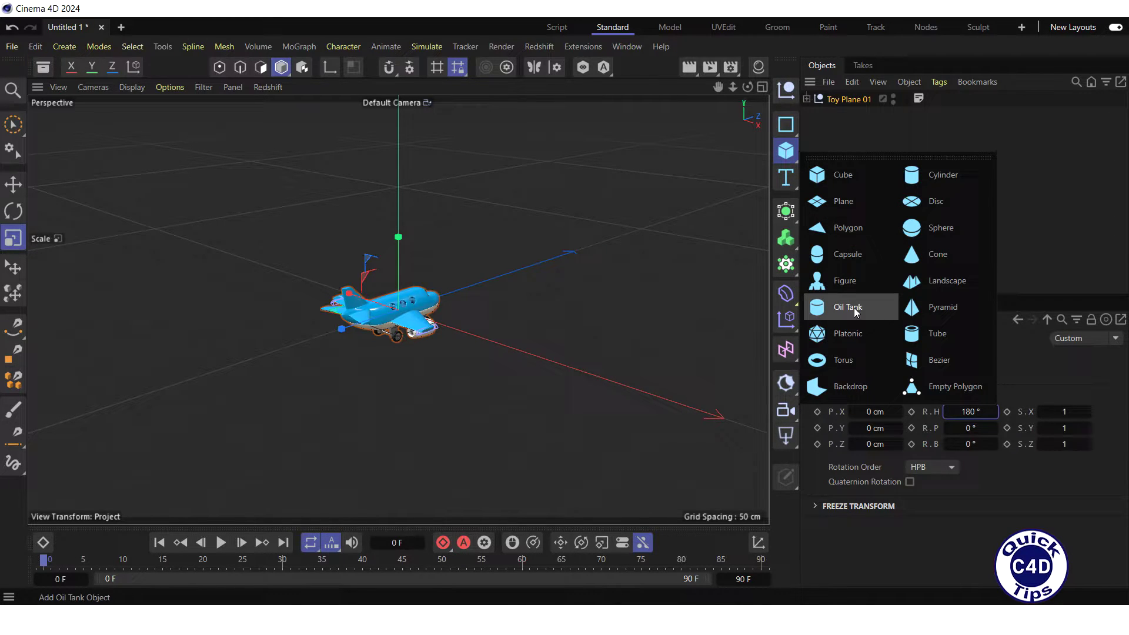
pyautogui.click(854, 361)
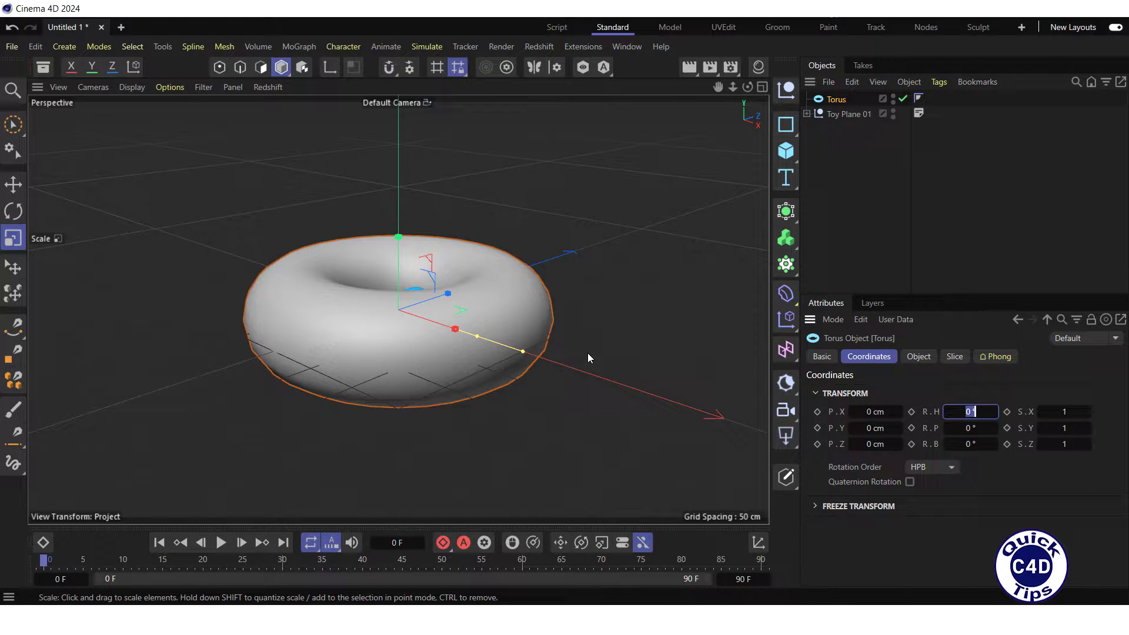
pyautogui.moveTo(524, 351); pyautogui.dragTo(512, 344)
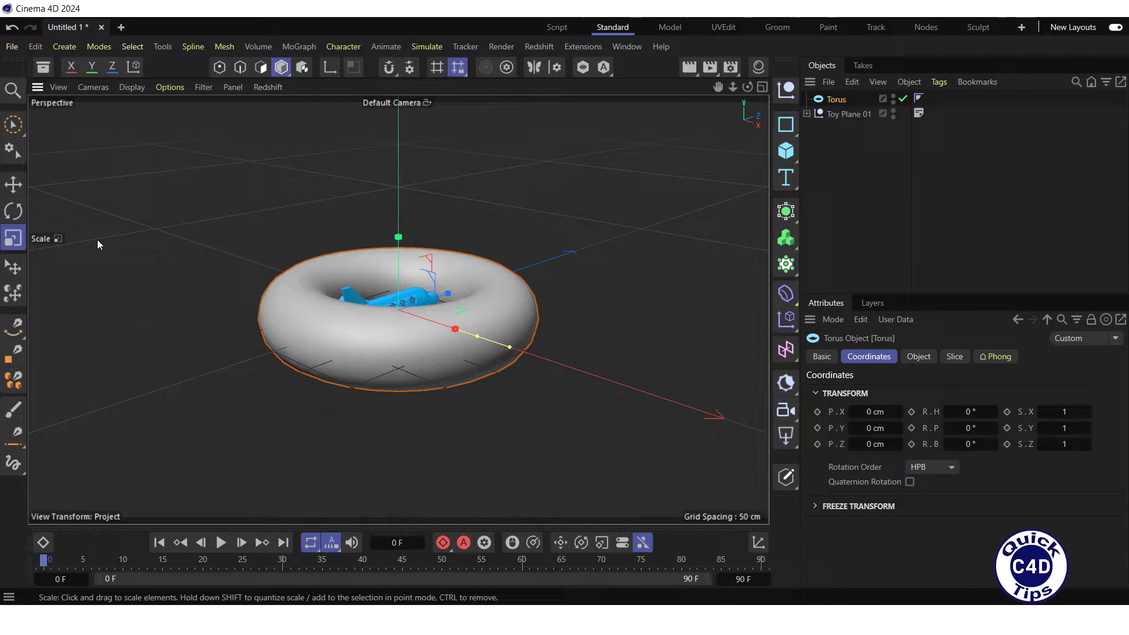
# - Move the torus away from the plane and pan to frame both
pyautogui.click(13, 184)
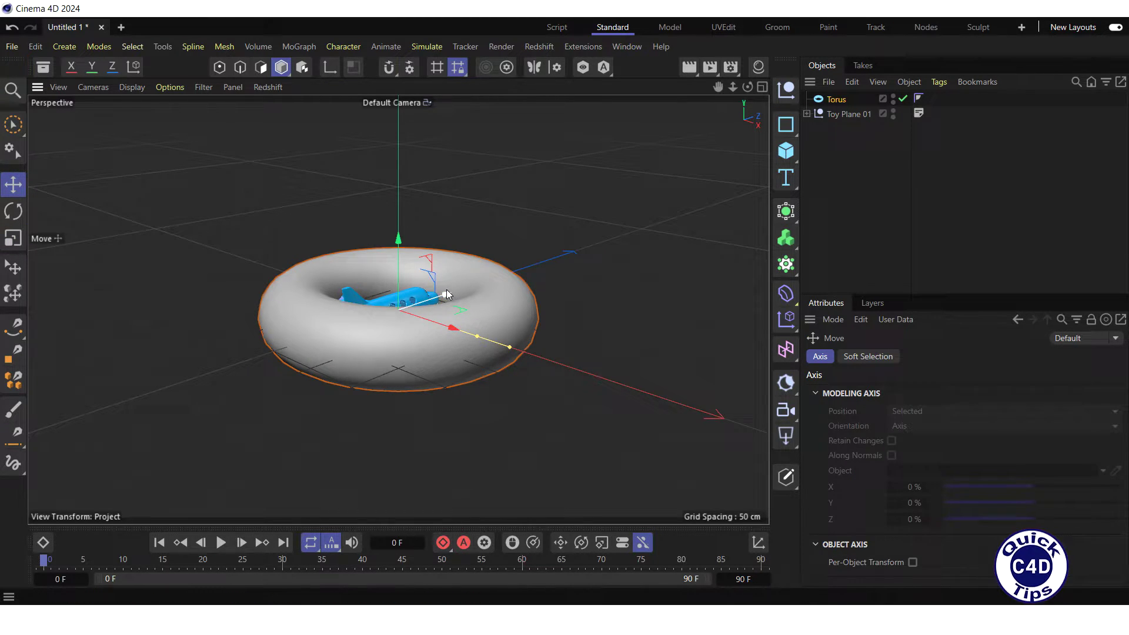
pyautogui.moveTo(456, 288); pyautogui.dragTo(714, 227)
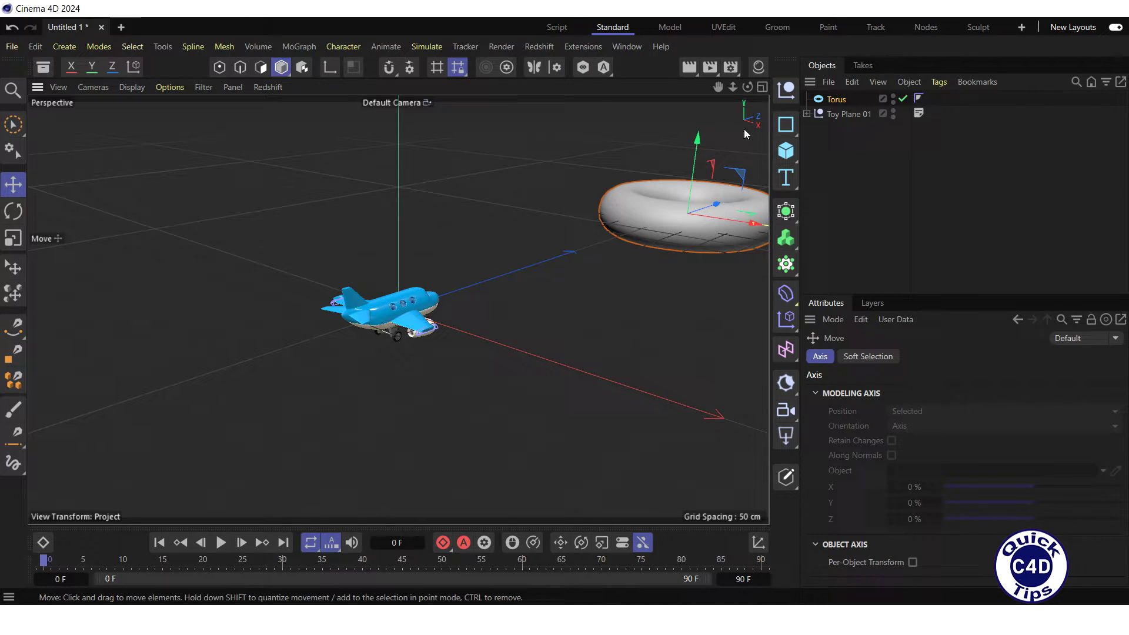
pyautogui.moveTo(718, 87); pyautogui.dragTo(655, 126)
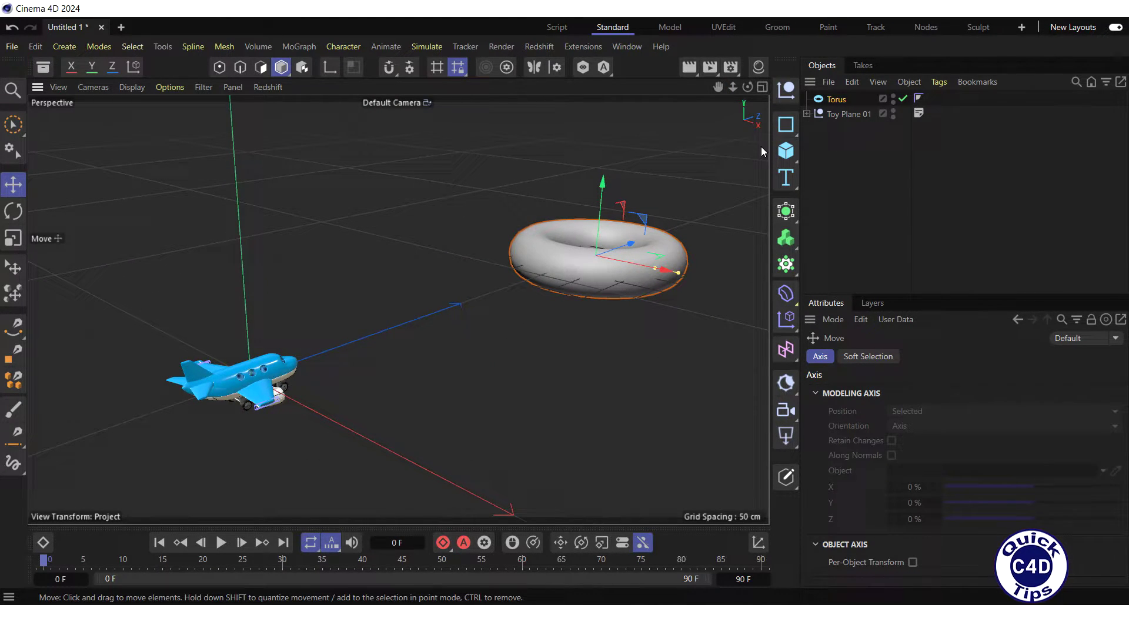
# - Set the torus's S.Z to 1.89 and R.P to 90° in its Coordinates tab
pyautogui.click(834, 100)
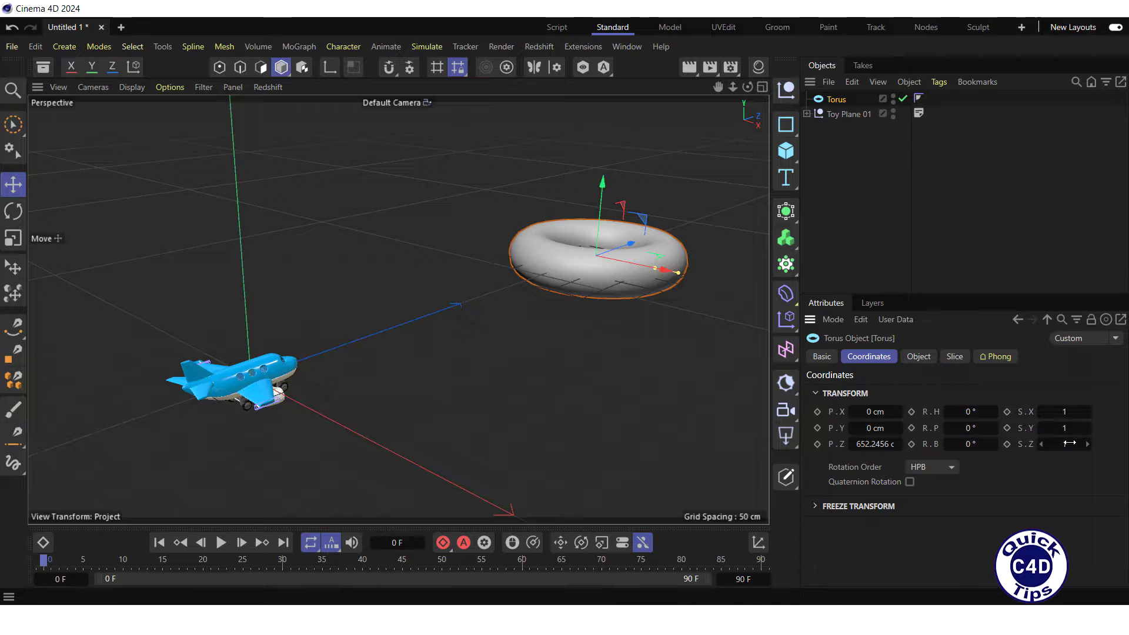
pyautogui.moveTo(1064, 444); pyautogui.dragTo(1074, 445)
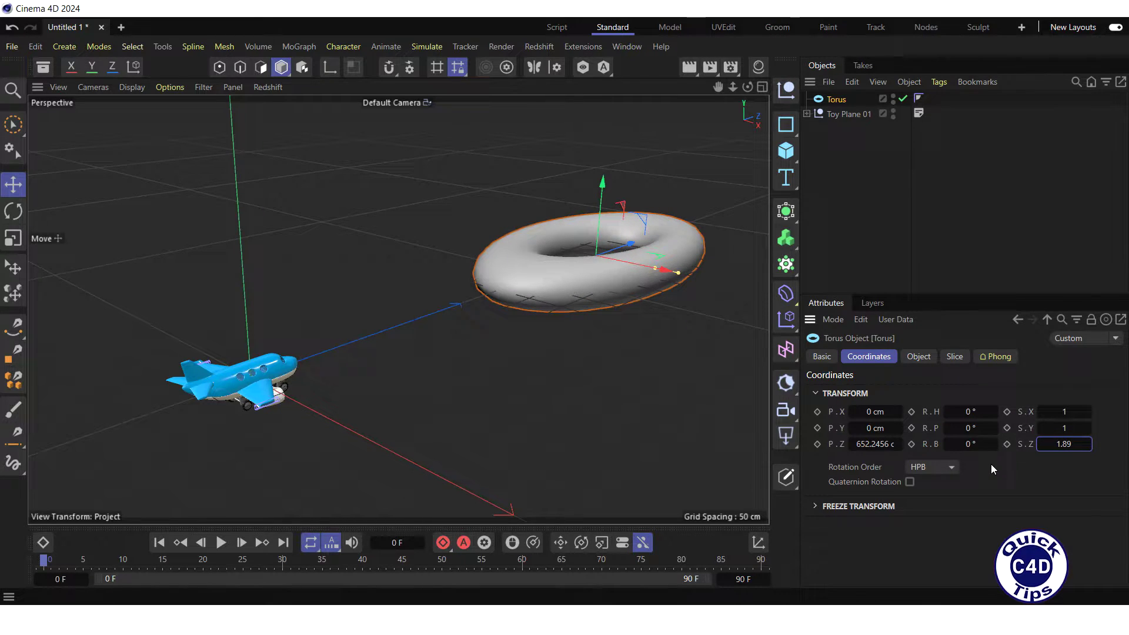
pyautogui.click(969, 428)
pyautogui.write('90')
pyautogui.press('Return')
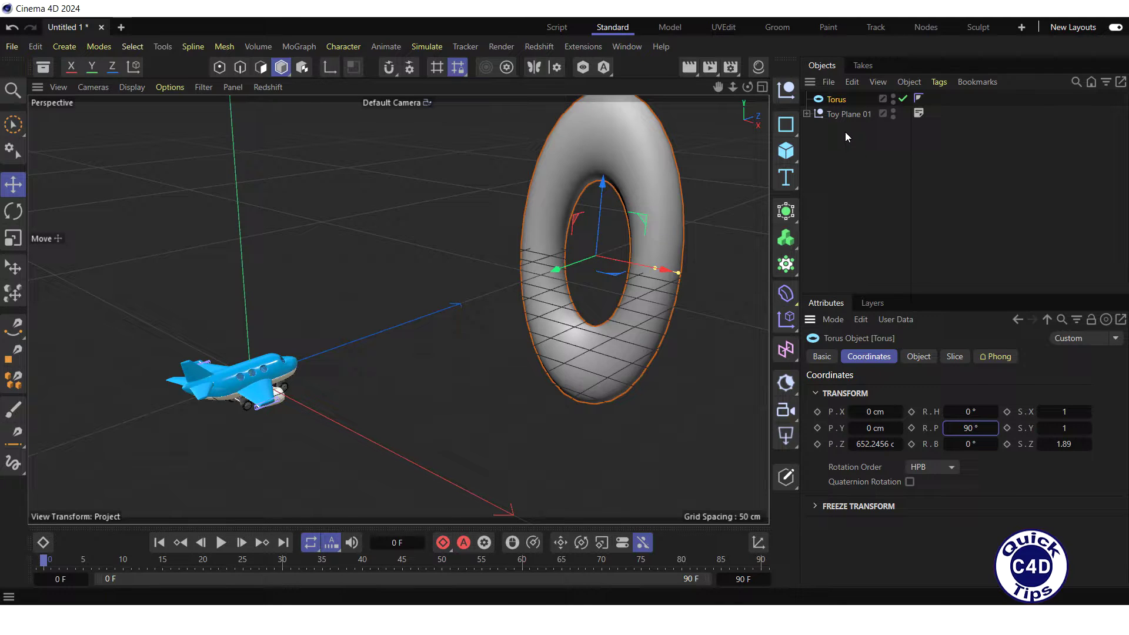
# - Select Toy Plane 01 and look through it from the viewport's camera menu
pyautogui.click(844, 115)
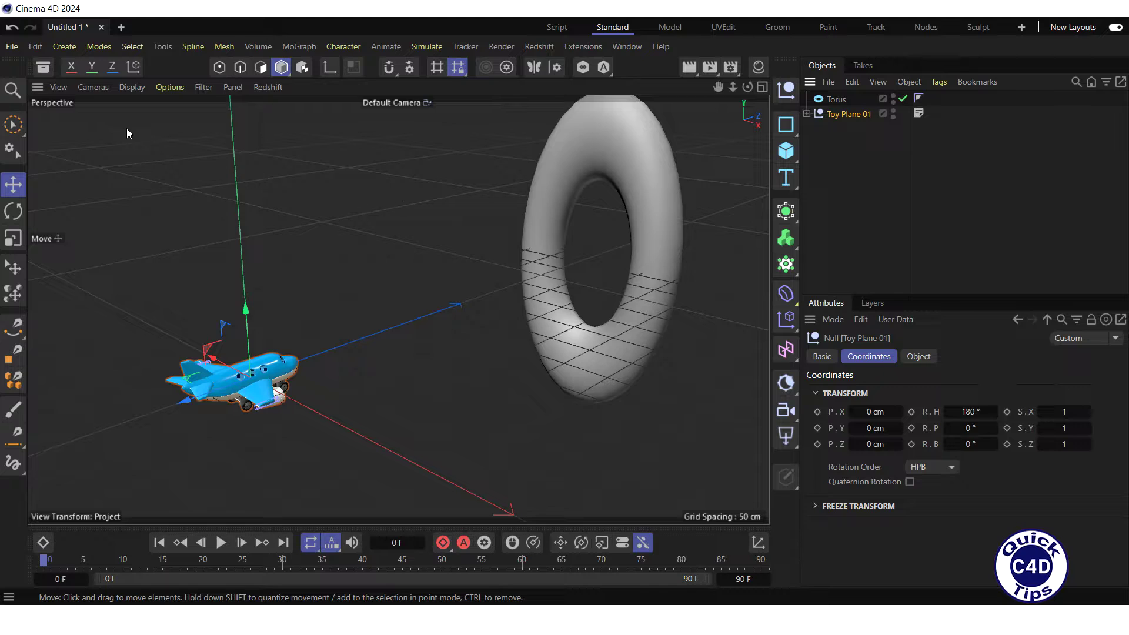
pyautogui.click(97, 87)
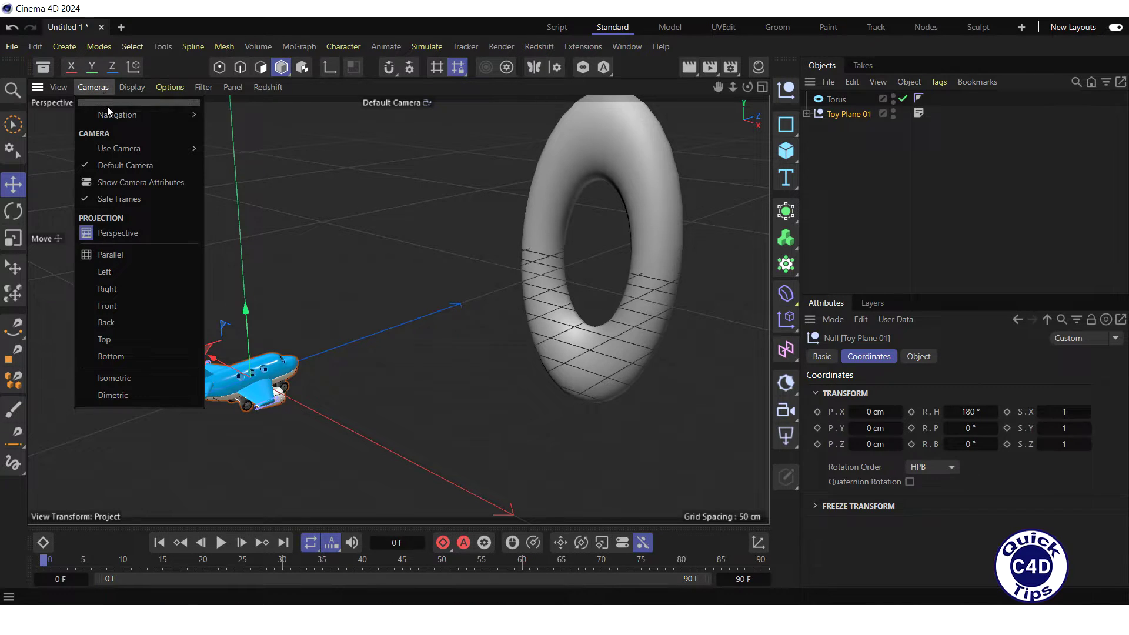
pyautogui.moveTo(120, 150)
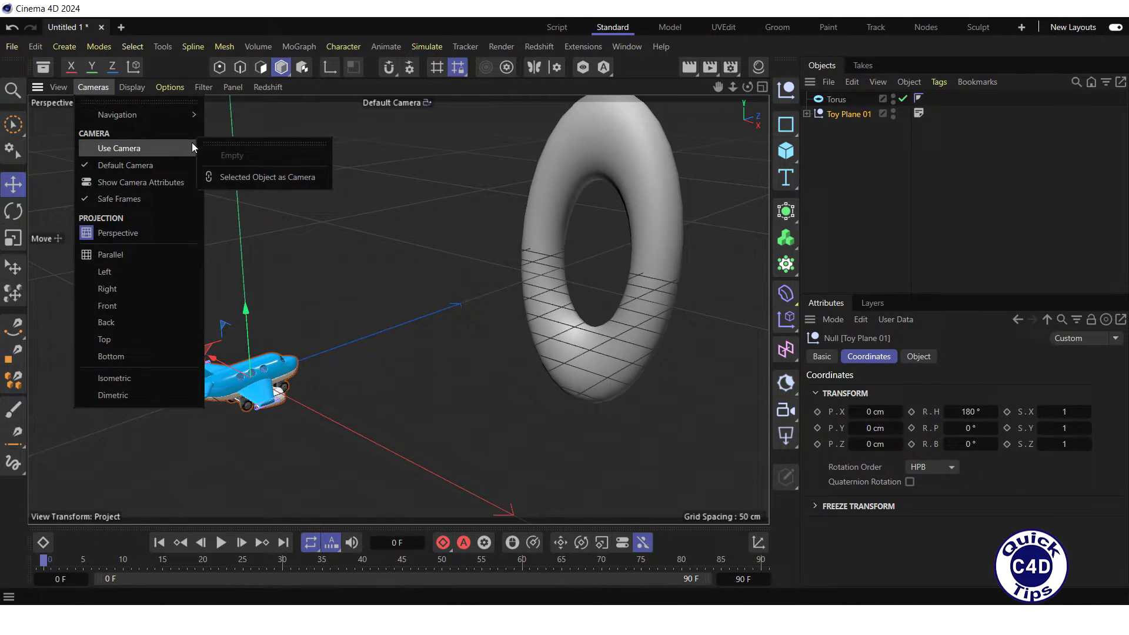
pyautogui.click(270, 178)
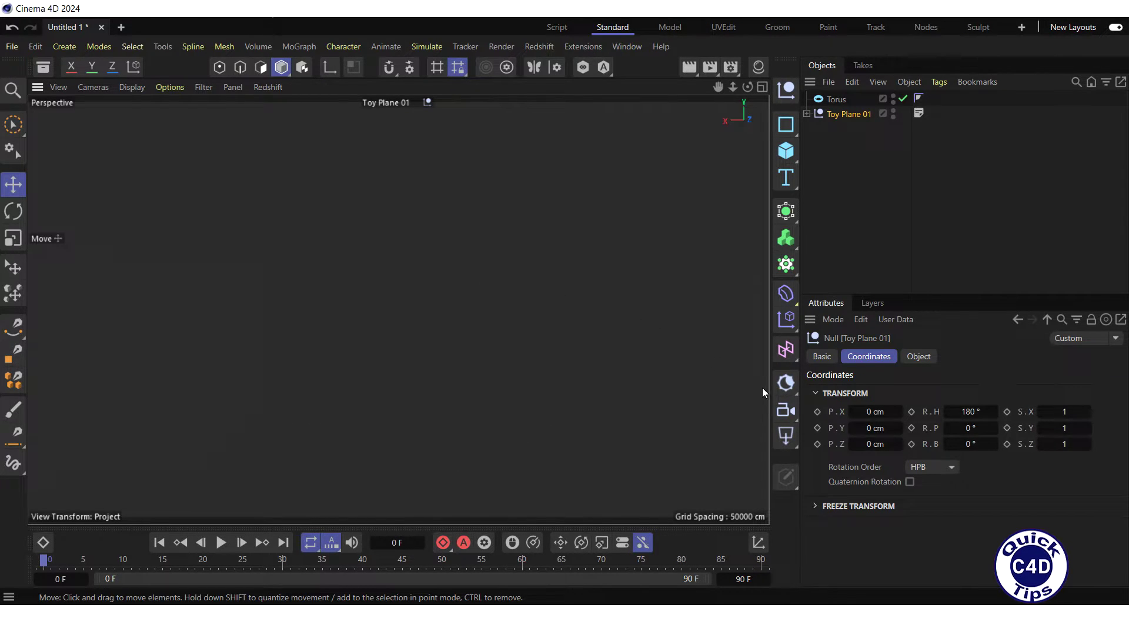
# - Add a Redshift camera and view through its RS Camera tag
pyautogui.click(785, 411)
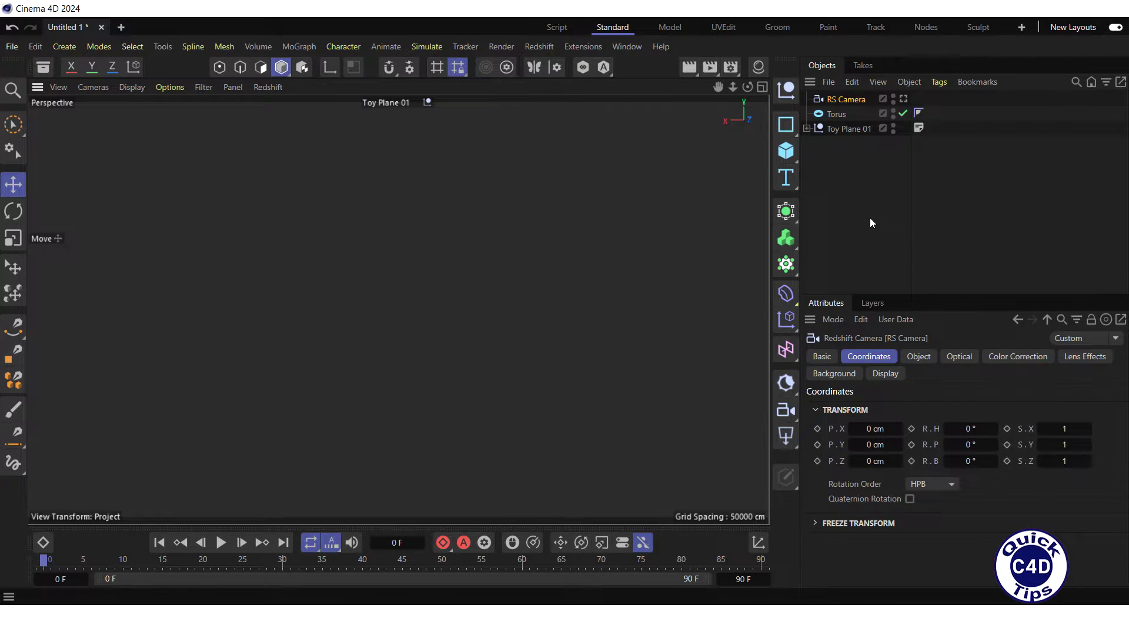
pyautogui.click(905, 99)
pyautogui.click(904, 100)
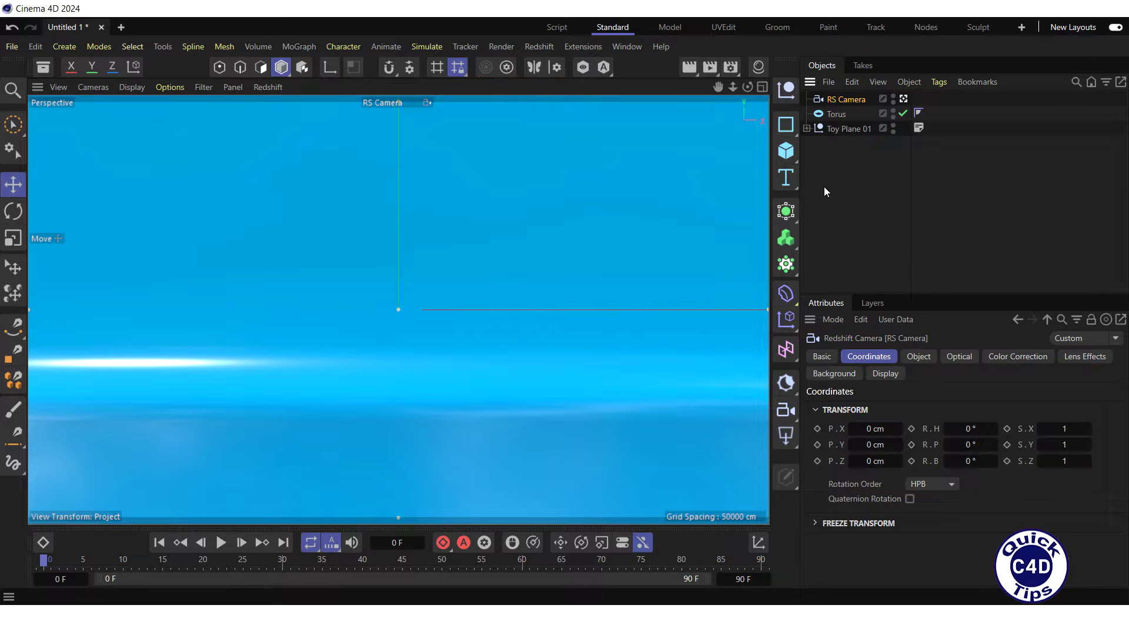
# - Return to the Default Camera and frame the toy plane from the front
pyautogui.click(903, 99)
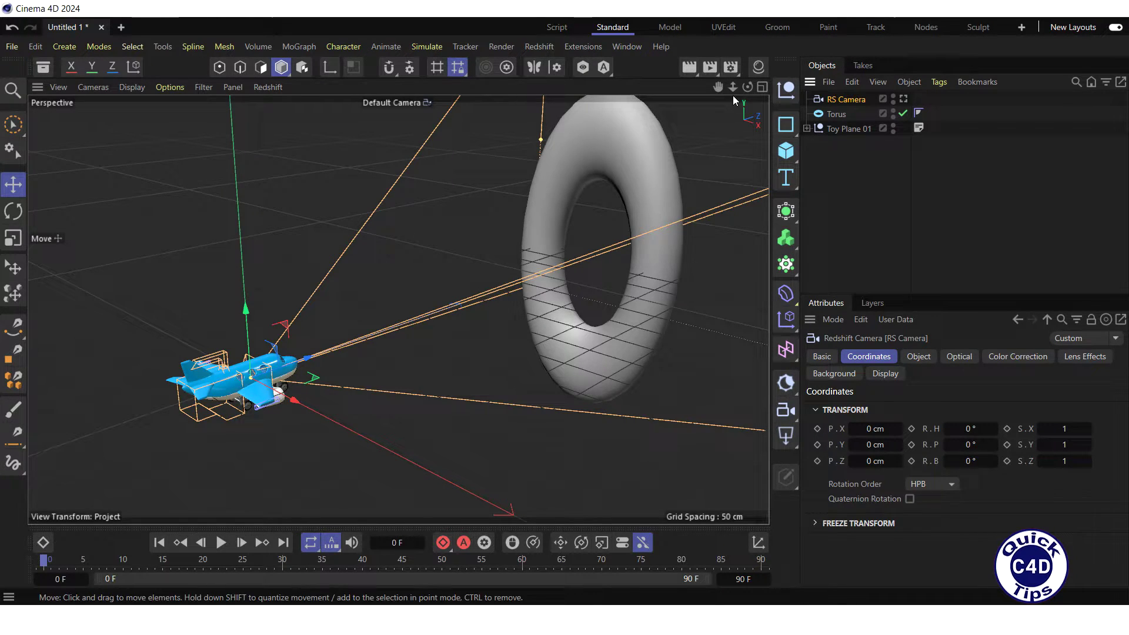
pyautogui.moveTo(717, 87); pyautogui.dragTo(894, 28)
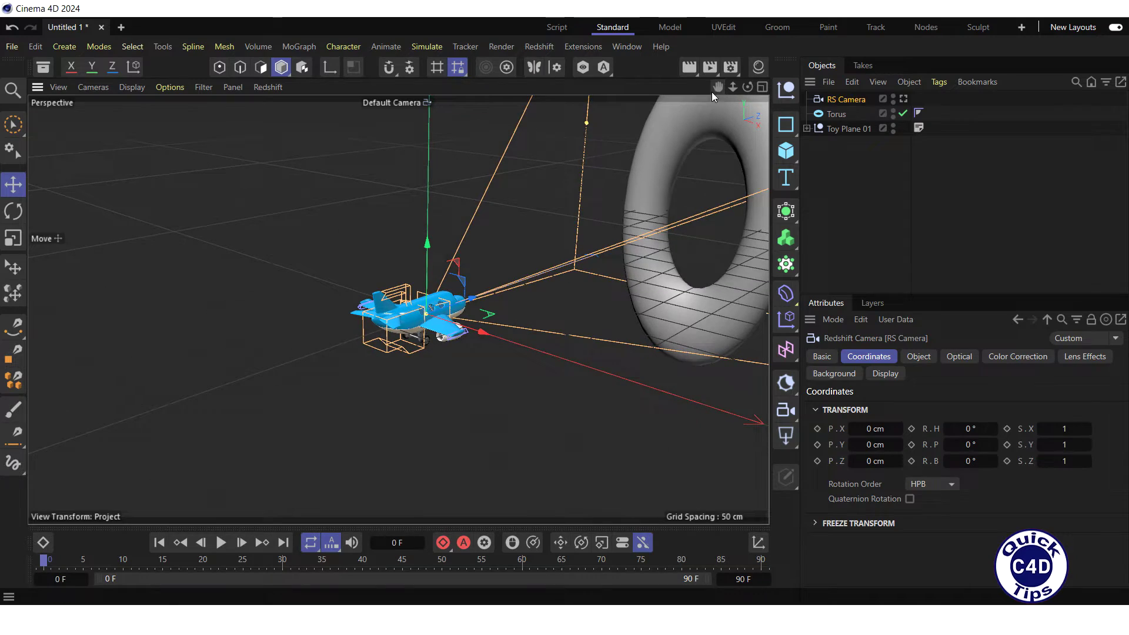
pyautogui.moveTo(733, 87); pyautogui.dragTo(723, 194)
pyautogui.moveTo(397, 308); pyautogui.dragTo(387, 365)
# - Move the RS Camera to Y 10.6448 and Z 23.3371 cm above the plane
pyautogui.moveTo(442, 334); pyautogui.dragTo(428, 300)
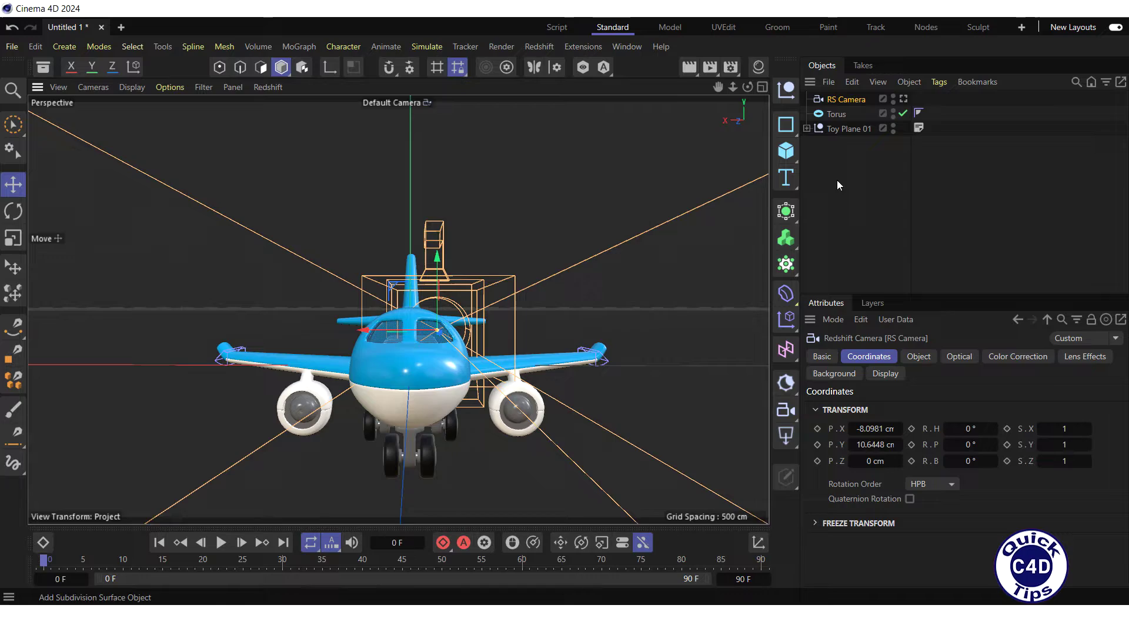
pyautogui.moveTo(747, 86)
pyautogui.mouseDown()
pyautogui.moveTo(682, 117)
pyautogui.moveTo(743, 94)
pyautogui.mouseUp()
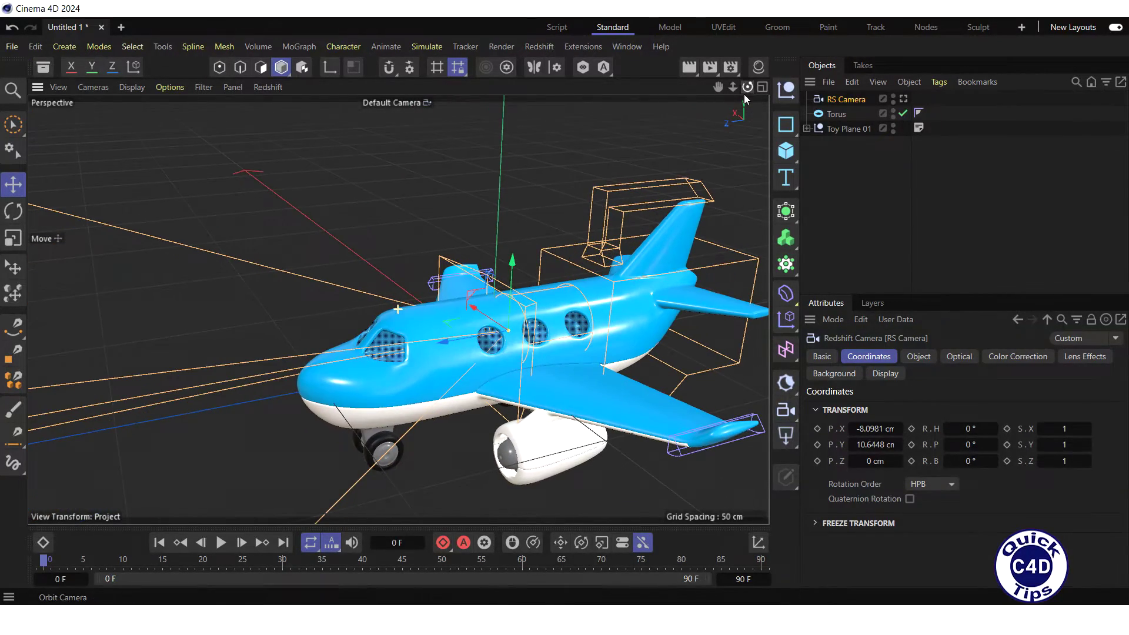
pyautogui.moveTo(444, 355); pyautogui.dragTo(369, 365)
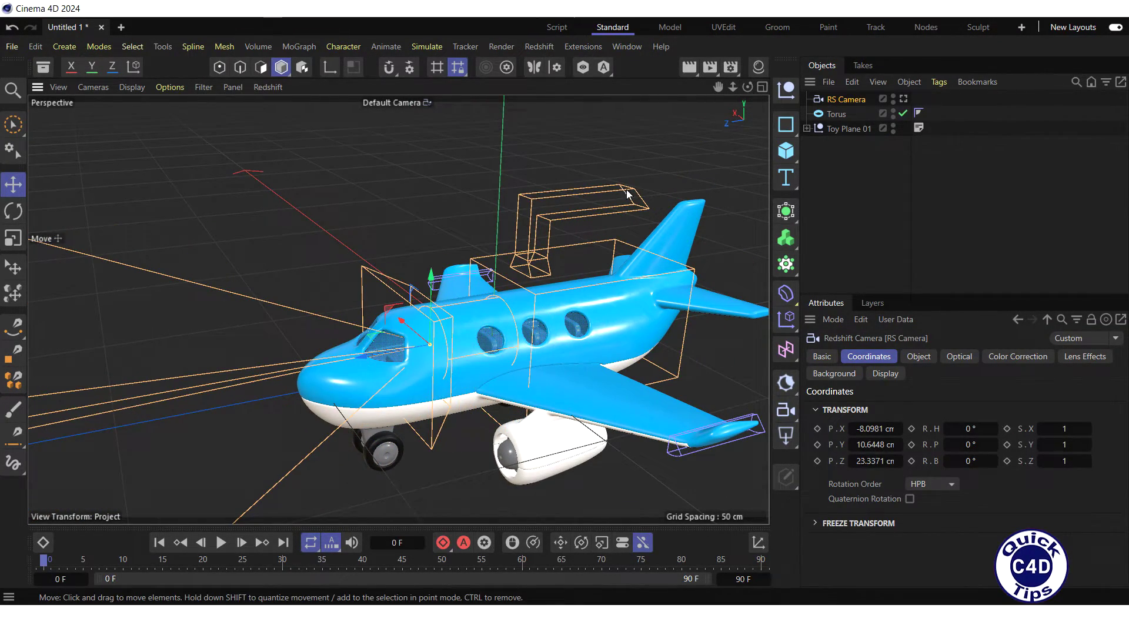
pyautogui.moveTo(748, 87); pyautogui.dragTo(711, 112)
pyautogui.moveTo(398, 310); pyautogui.dragTo(388, 314)
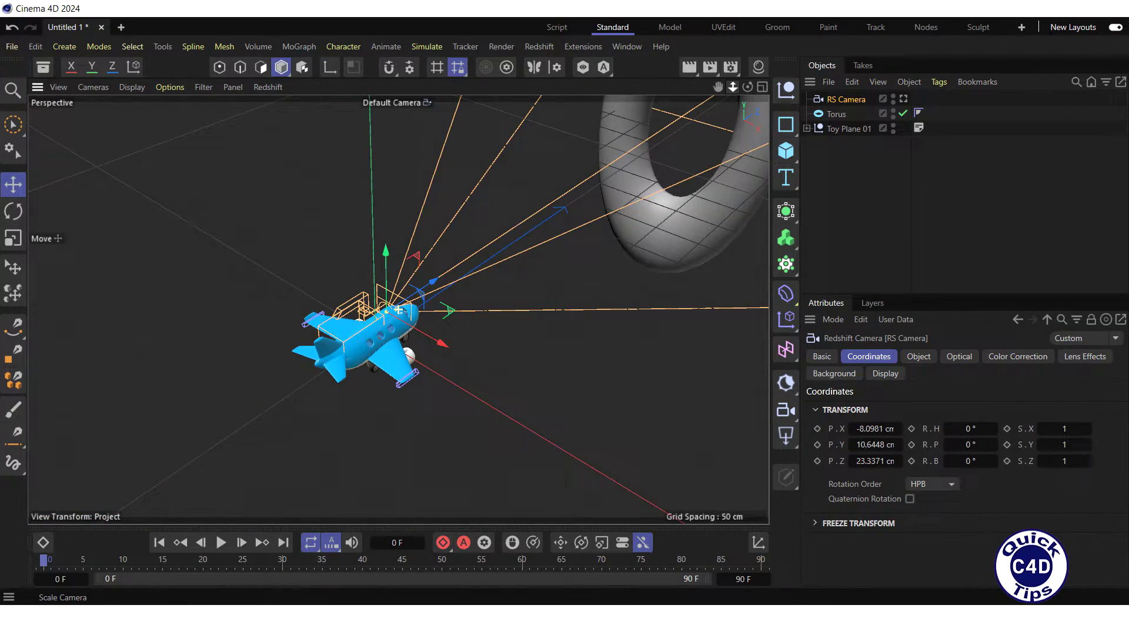
pyautogui.moveTo(718, 87)
pyautogui.mouseDown()
pyautogui.moveTo(732, 76)
pyautogui.moveTo(709, 115)
pyautogui.moveTo(733, 90)
pyautogui.mouseUp()
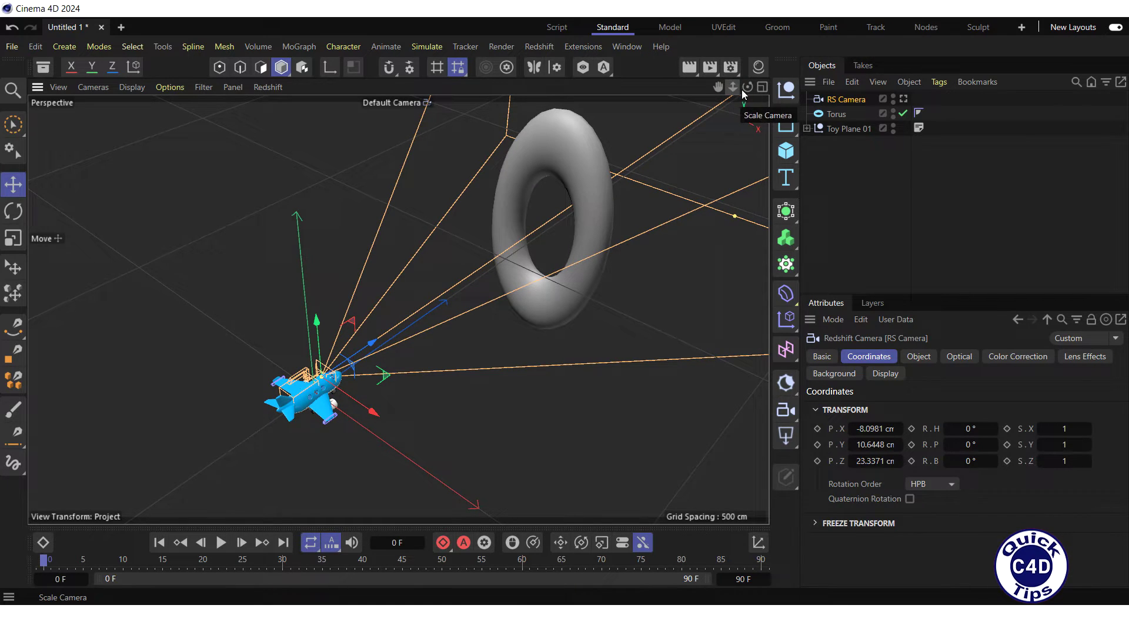
# - Add a null, nest Toy Plane 01 inside it, and rename it PlainWithCamera
pyautogui.click(786, 90)
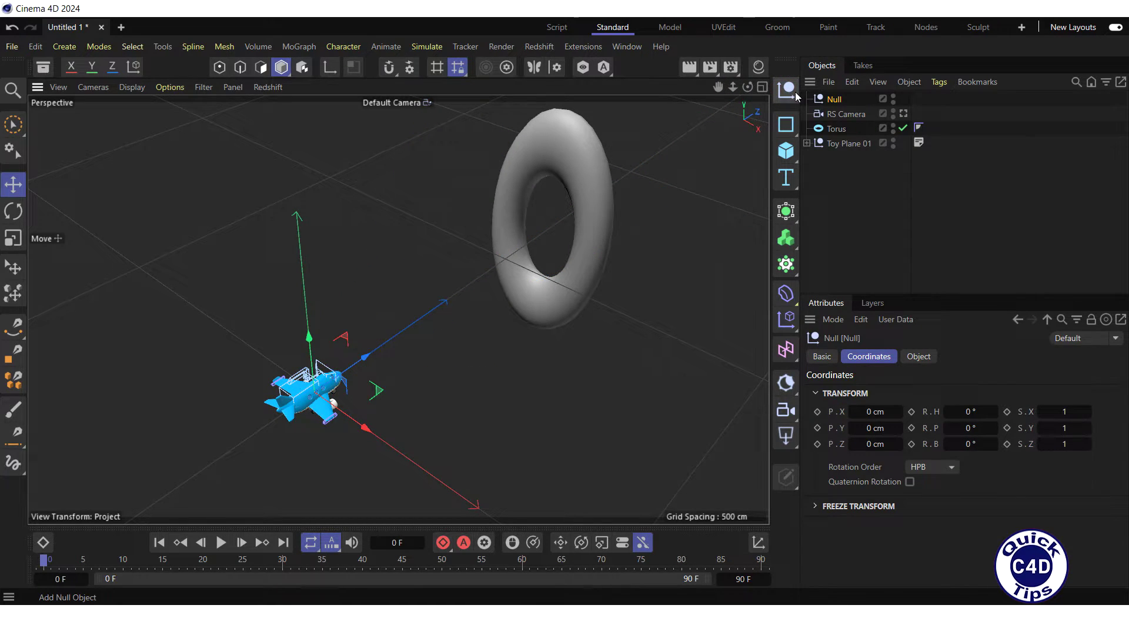
pyautogui.click(842, 144)
pyautogui.moveTo(841, 143); pyautogui.dragTo(840, 111)
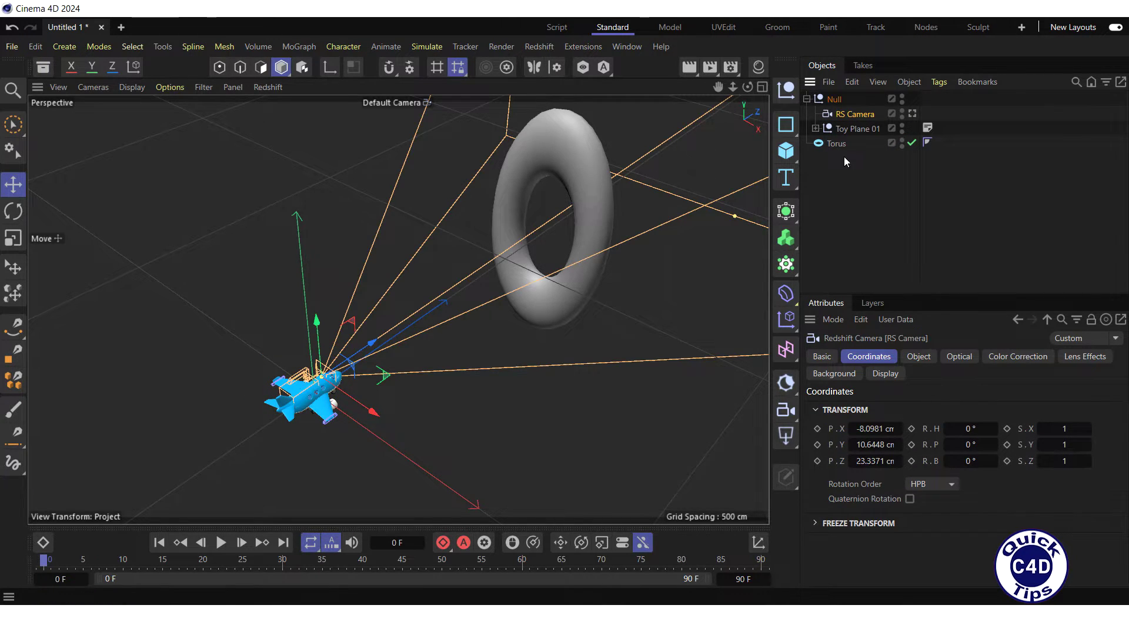
pyautogui.doubleClick(835, 99)
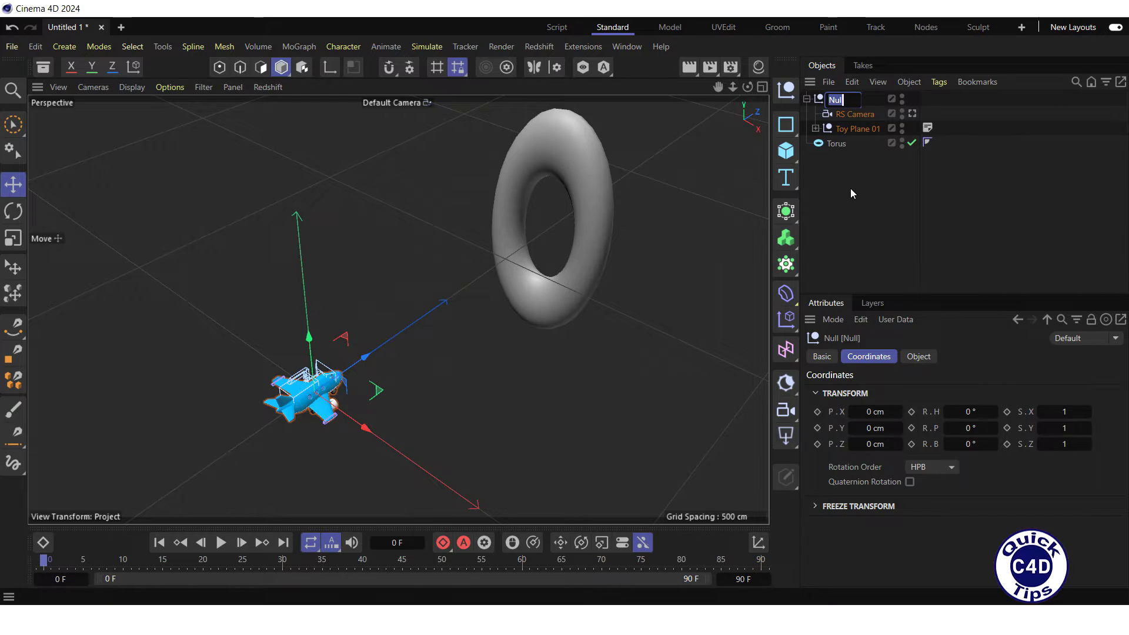
pyautogui.write('Plain')
pyautogui.write('With')
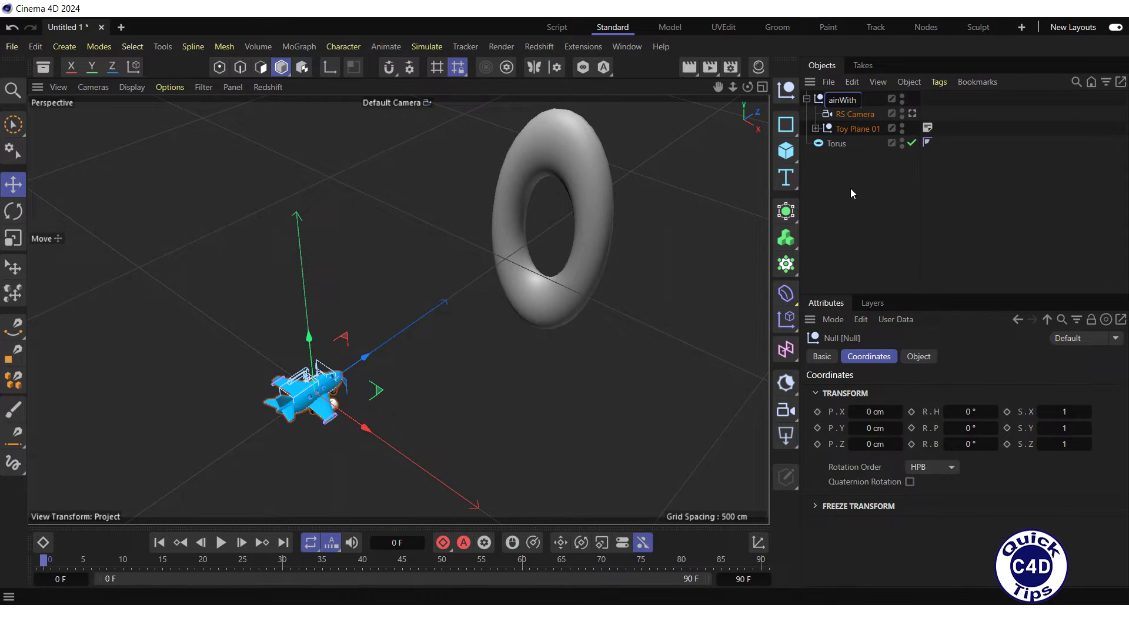
pyautogui.write('Camera')
pyautogui.press('Return')
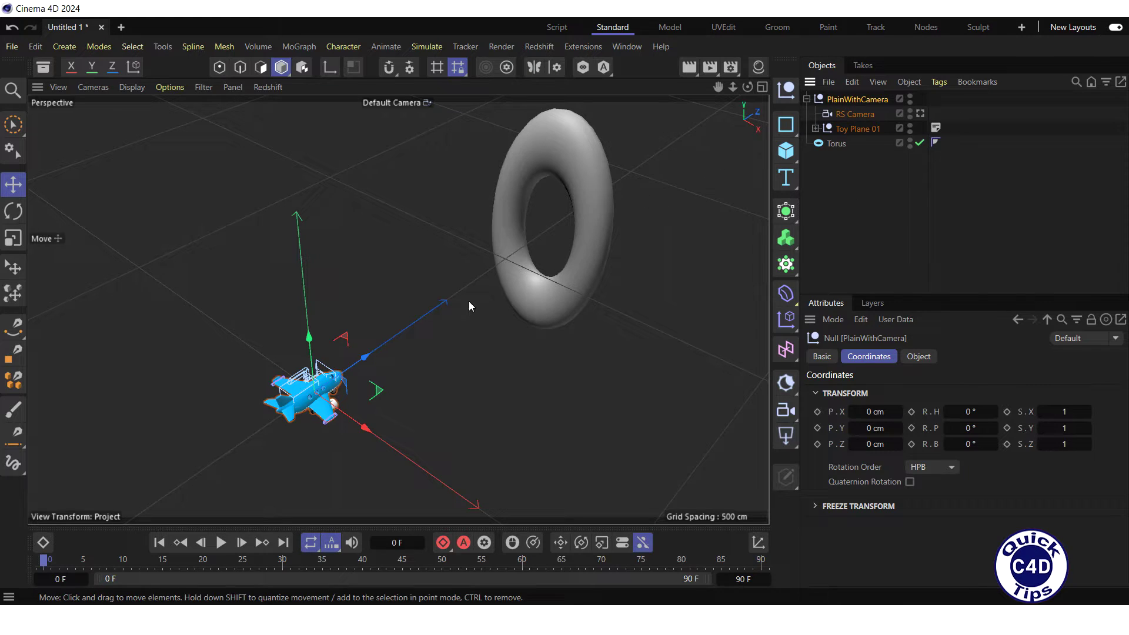
# - Key PlainWithCamera at frame 0, then at frame 90 move it to Z 698.2292 cm
pyautogui.moveTo(47, 563)
pyautogui.mouseDown()
pyautogui.moveTo(115, 563)
pyautogui.moveTo(31, 570)
pyautogui.mouseUp()
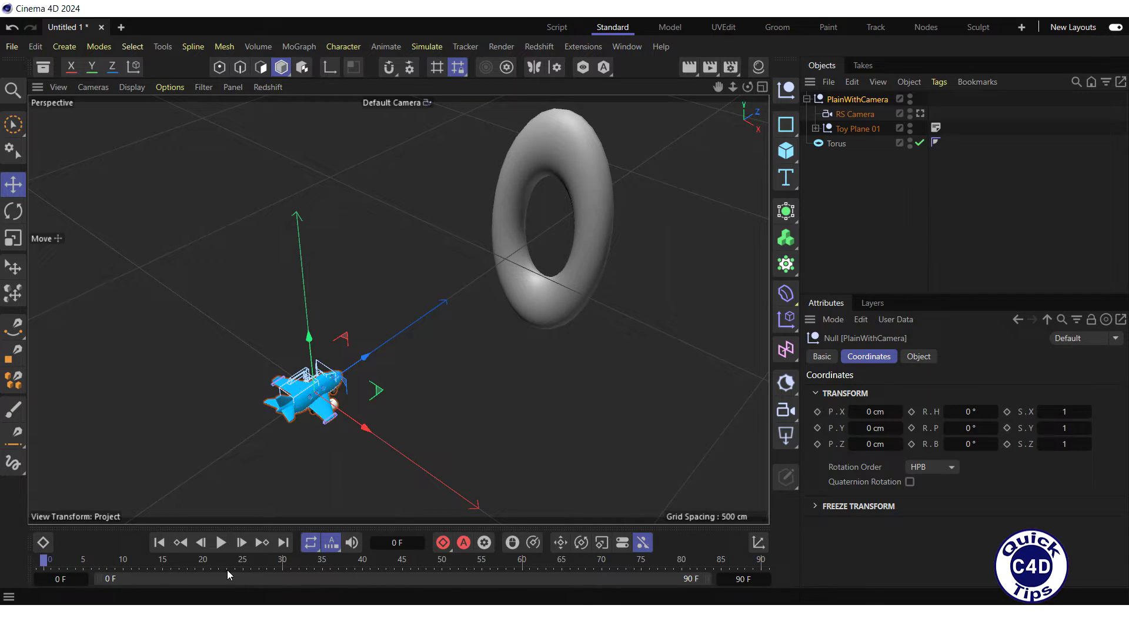
pyautogui.click(442, 543)
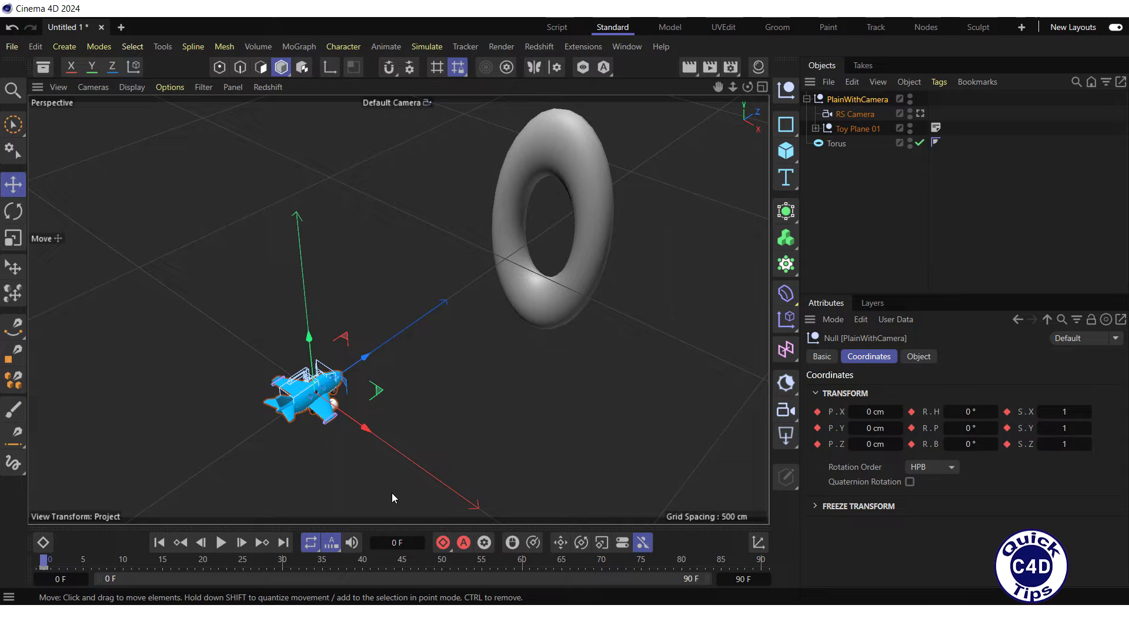
pyautogui.moveTo(52, 565); pyautogui.dragTo(798, 561)
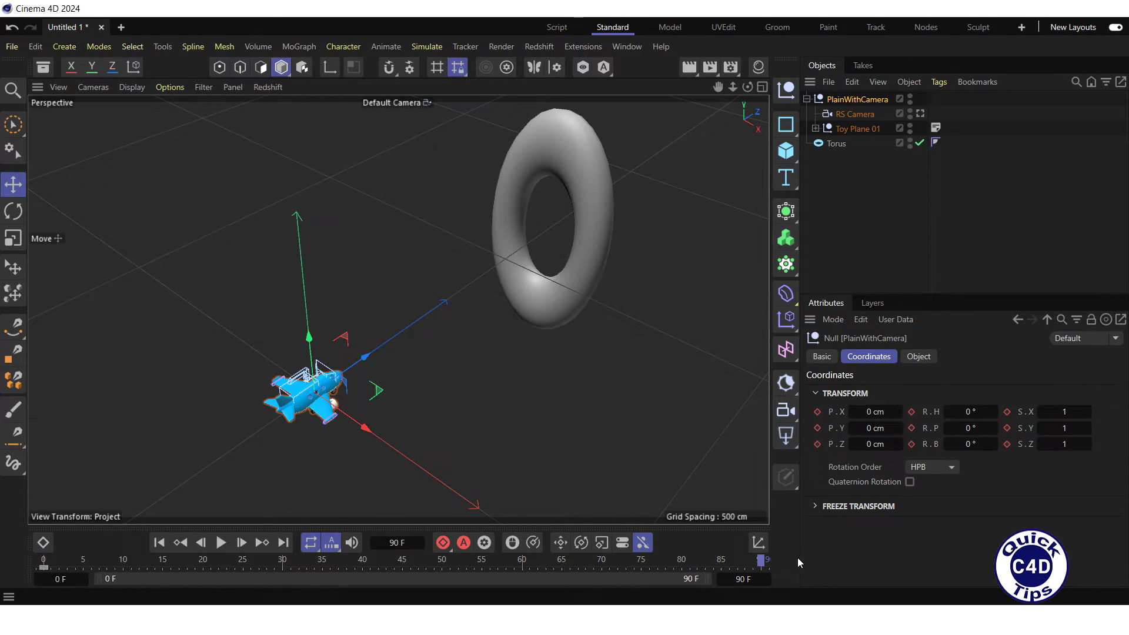
pyautogui.moveTo(369, 363); pyautogui.dragTo(613, 224)
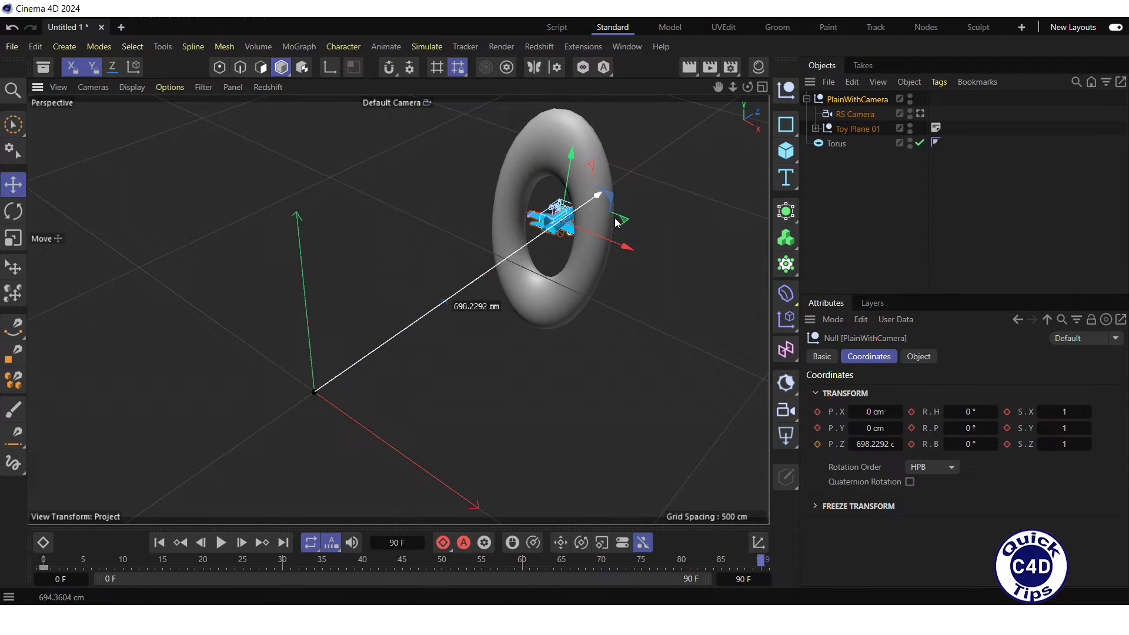
pyautogui.moveTo(616, 221); pyautogui.dragTo(616, 221)
# - Tilt the group inside the torus and record the frame-90 keyframe
pyautogui.click(15, 211)
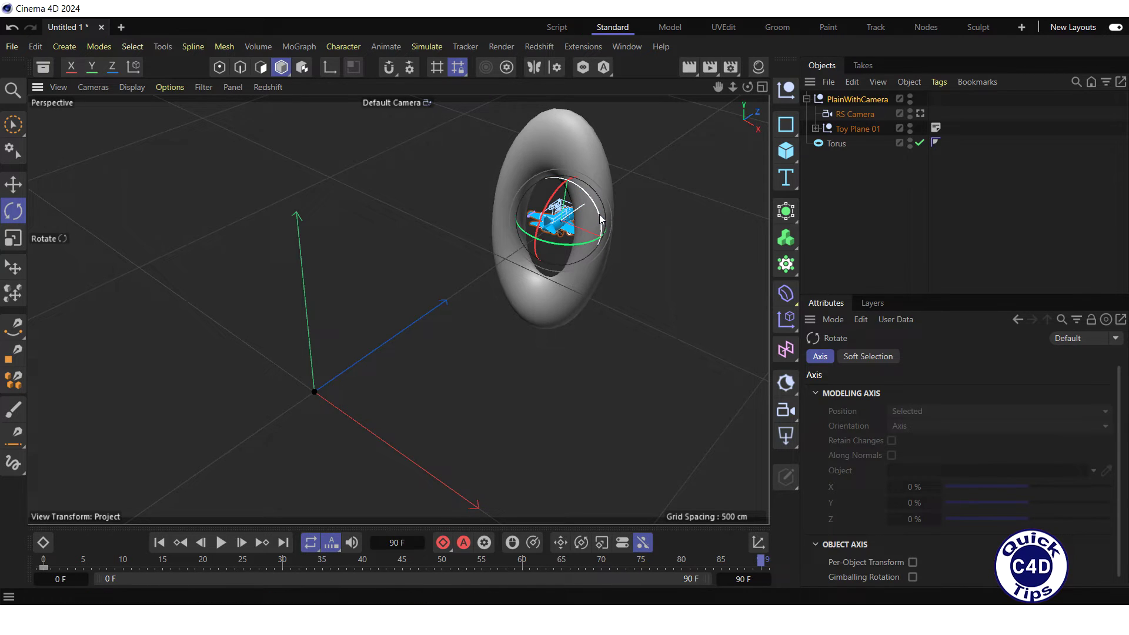
pyautogui.moveTo(598, 214); pyautogui.dragTo(572, 167)
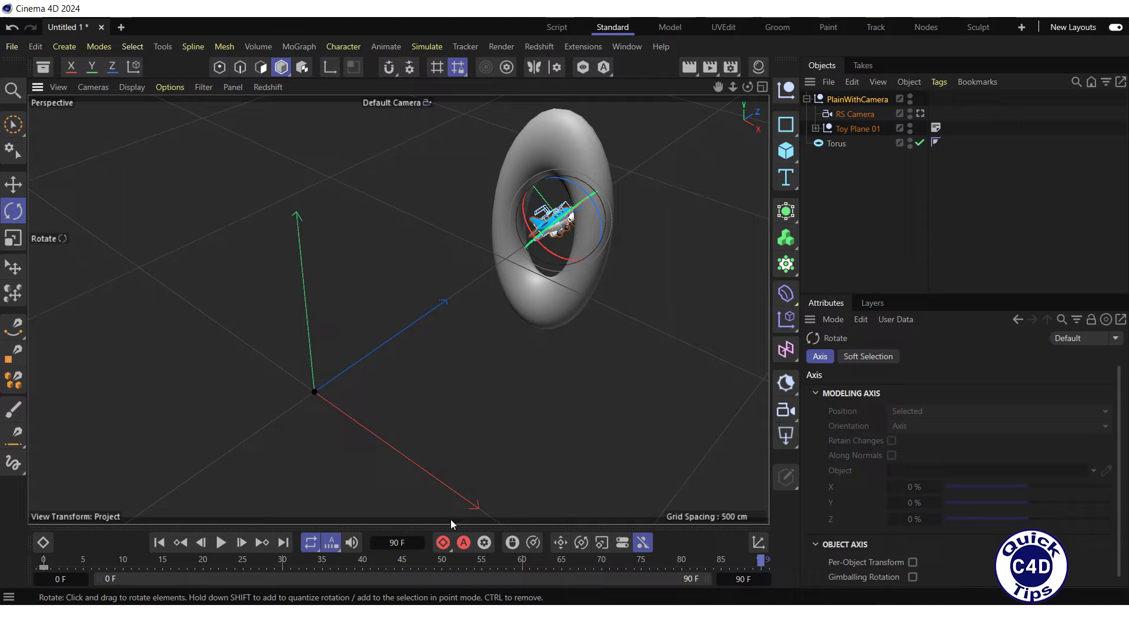
pyautogui.click(445, 542)
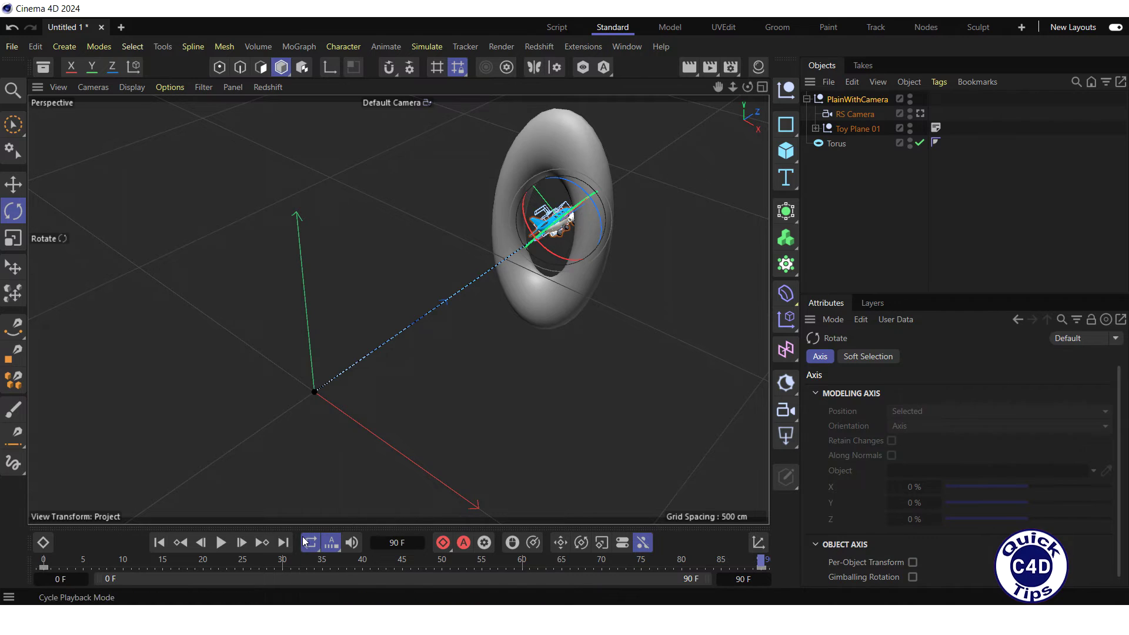
# - Play the timeline animation and watch it through the RS Camera
pyautogui.click(220, 542)
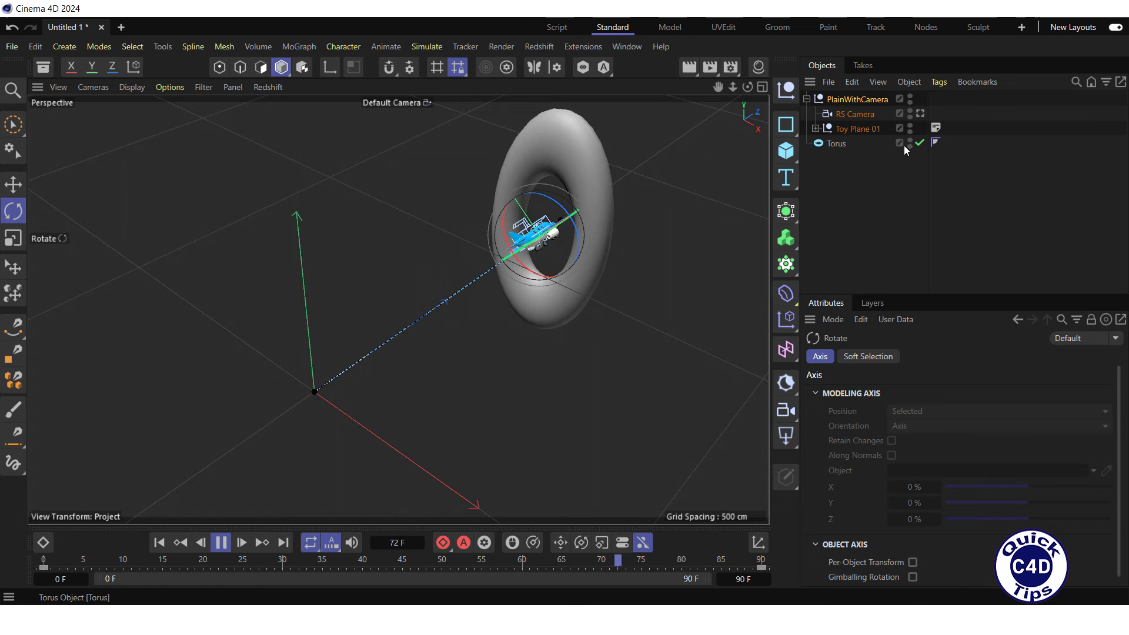
pyautogui.click(920, 113)
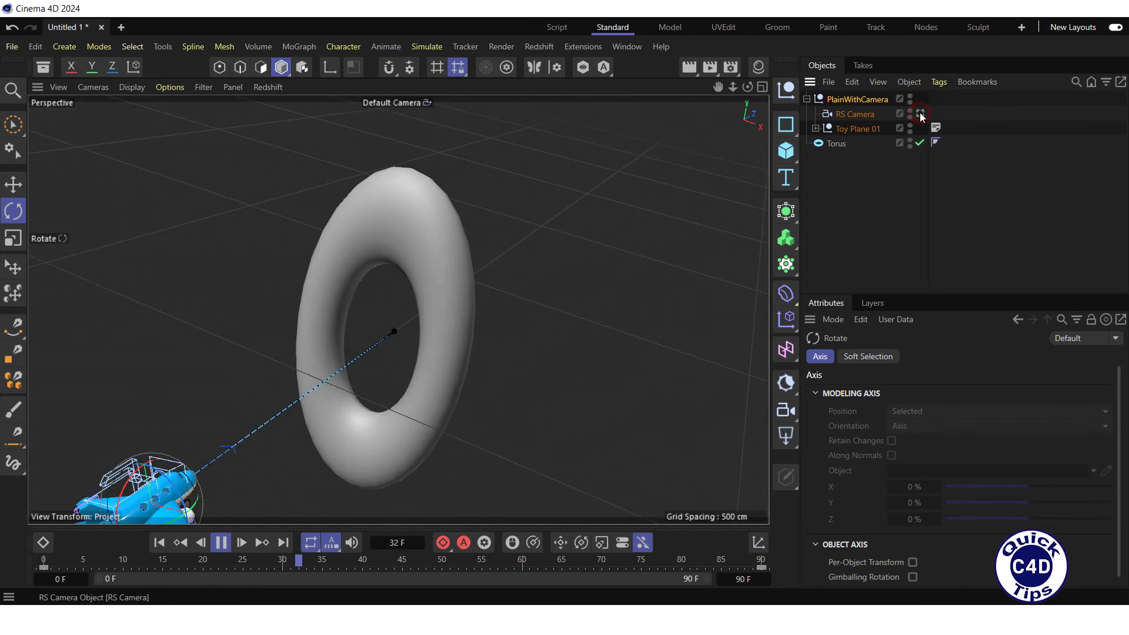